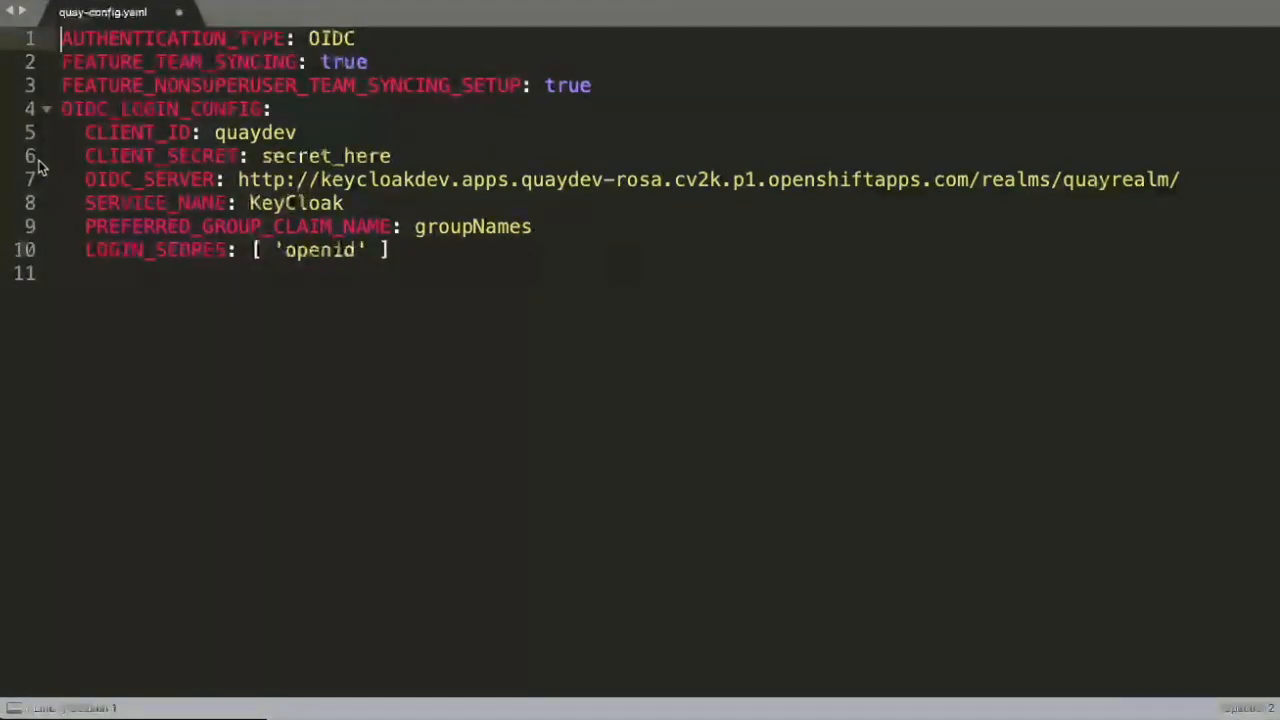
- Highlight the AUTHENTICATION_TYPE, FEATURE_TEAM_SYNCING and FEATURE_NONSUPERUSER_TEAM_SYNCING_SETUP keys in quay-config.yaml
{"action": "left_click", "coordinate": [228, 38]}
{"action": "double_click", "coordinate": [228, 38]}
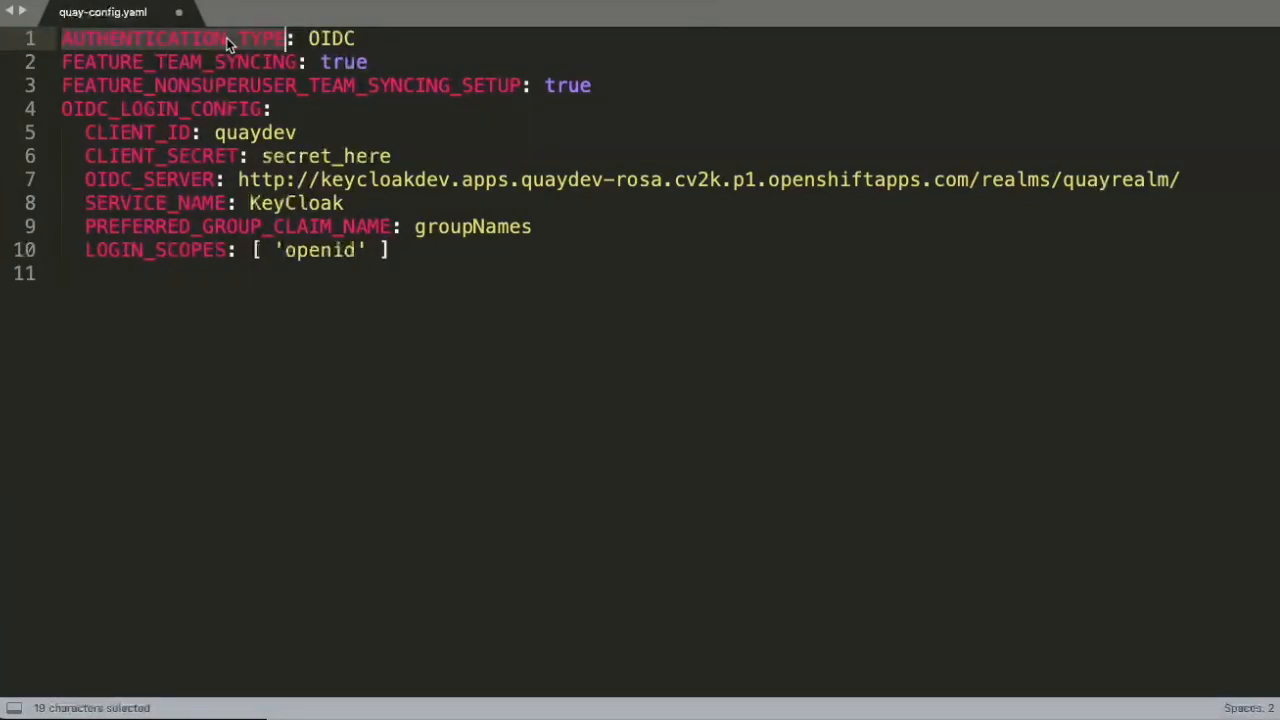
{"action": "left_click", "coordinate": [189, 62]}
{"action": "double_click", "coordinate": [187, 62]}
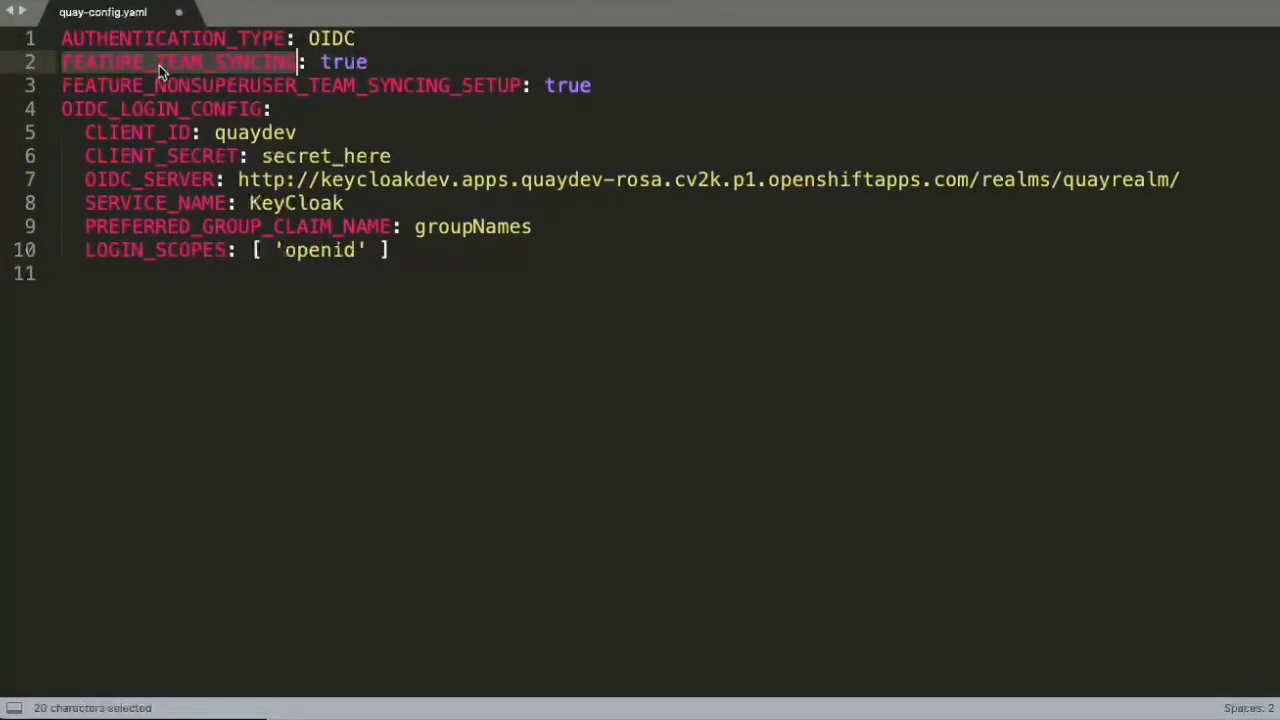
{"action": "double_click", "coordinate": [152, 86]}
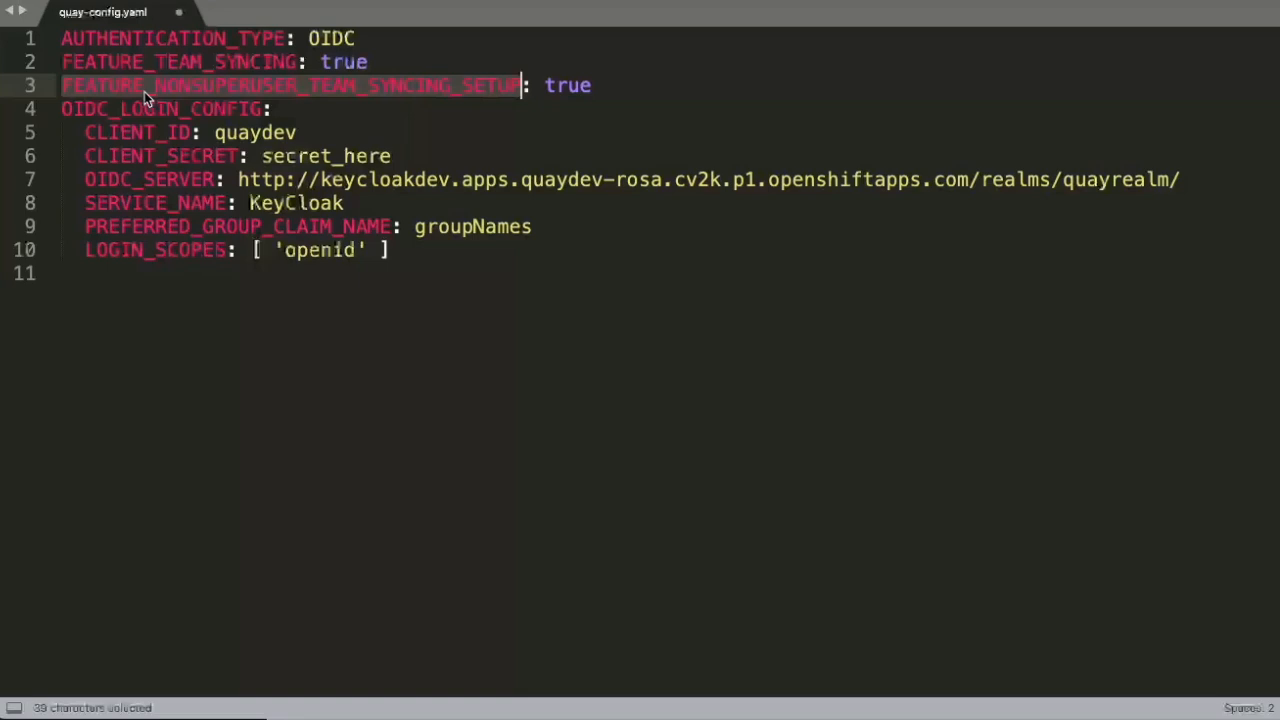
- Highlight the OIDC_LOGIN_CONFIG and PREFERRED_GROUP_CLAIM_NAME keys, then switch to the Keycloak console
{"action": "double_click", "coordinate": [128, 110]}
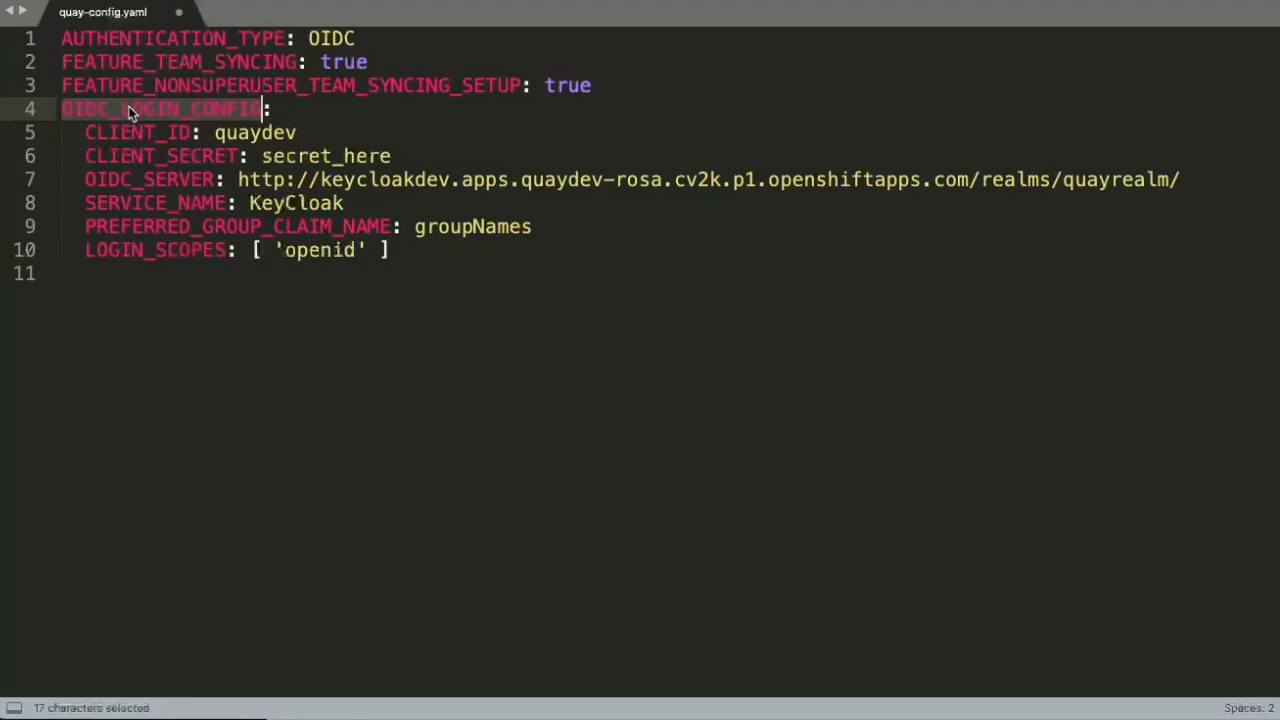
{"action": "left_click", "coordinate": [128, 110]}
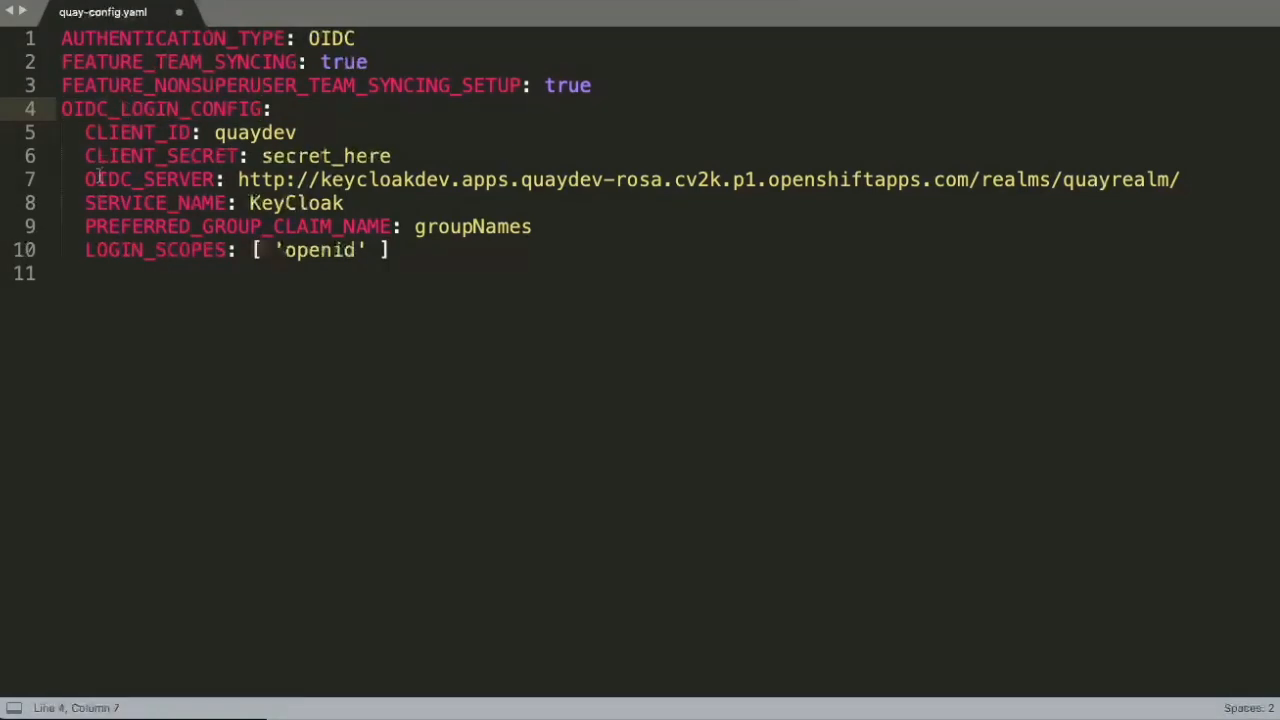
{"action": "double_click", "coordinate": [120, 226]}
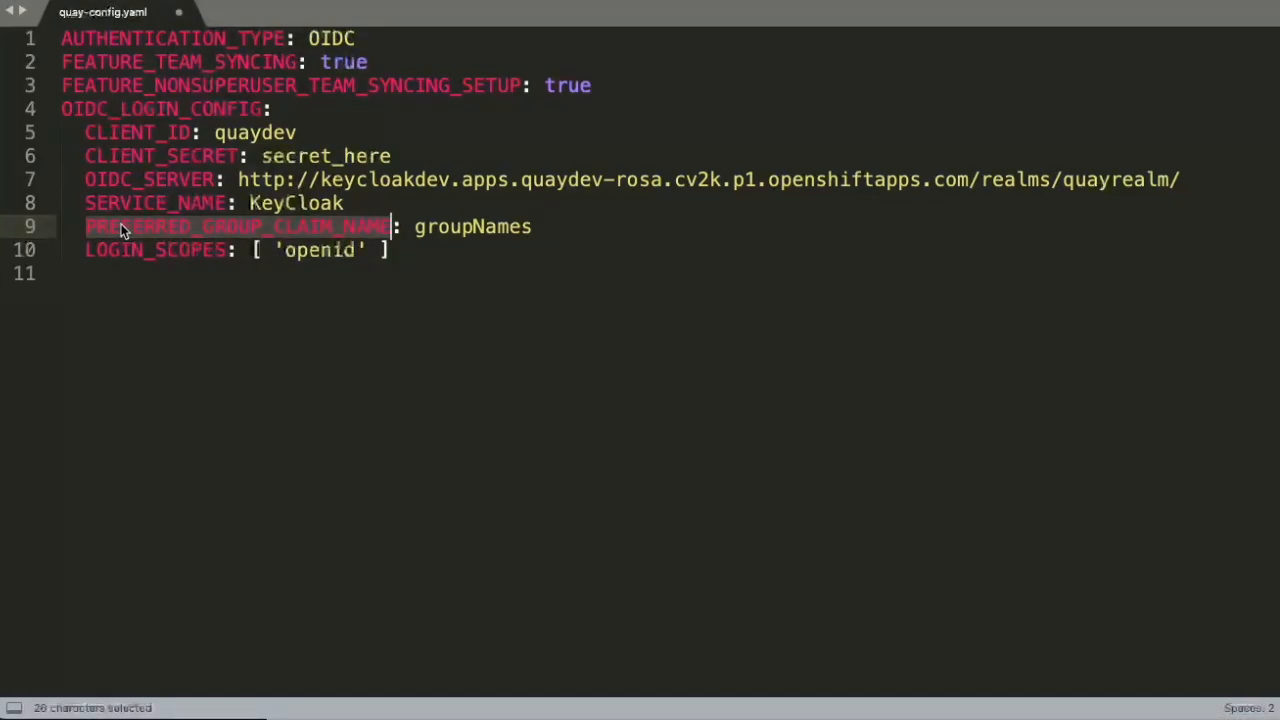
{"action": "left_click", "coordinate": [1256, 570]}
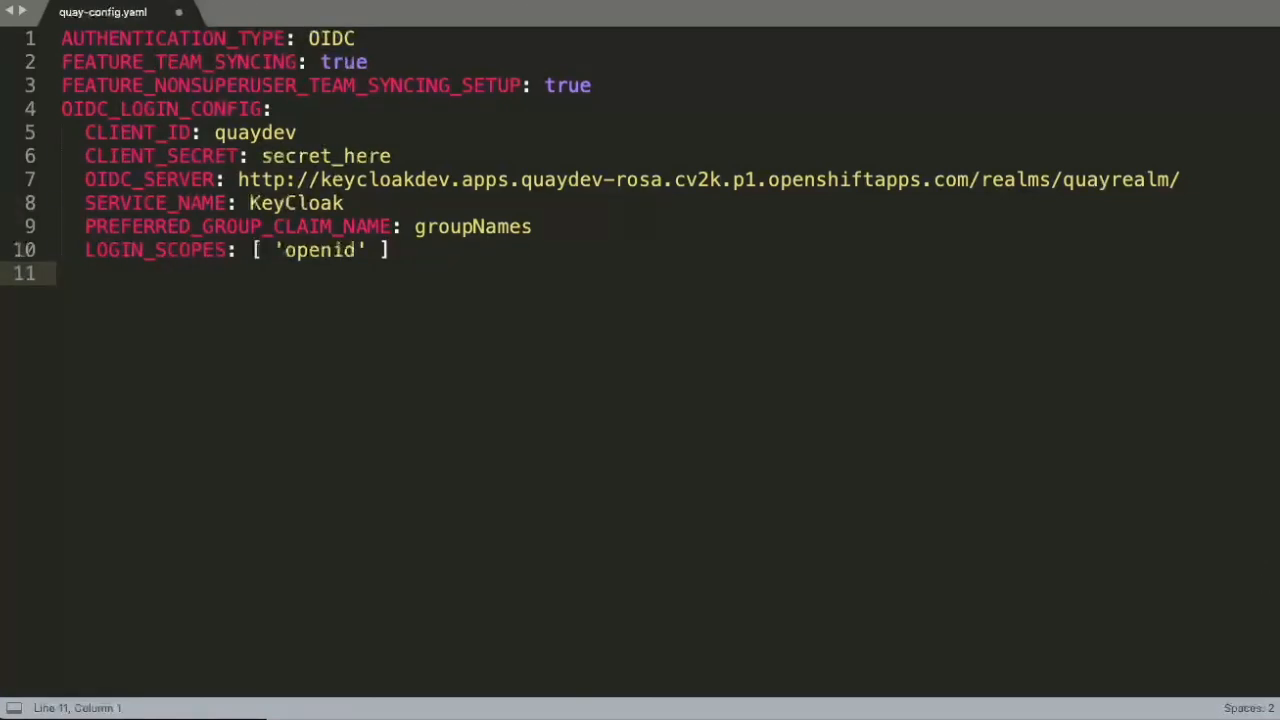
{"action": "key", "text": "ctrl+Right"}
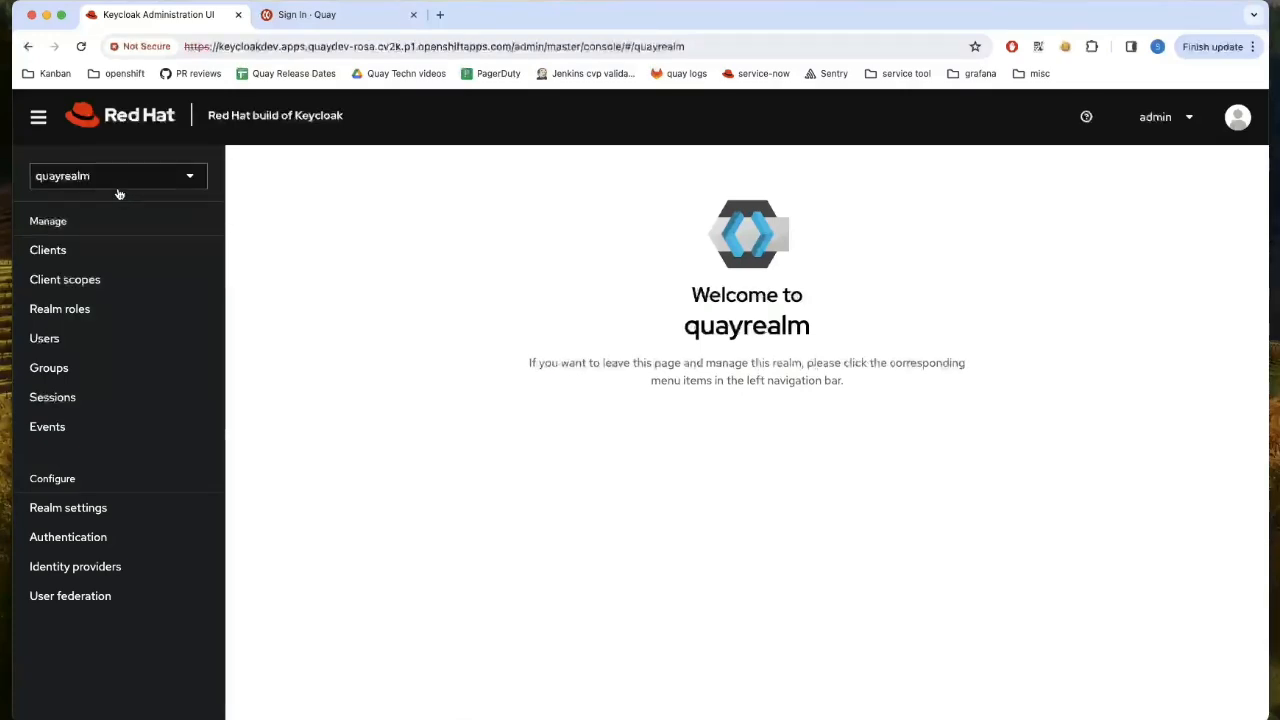
- Open the quaydev client and view its assigned client scopes like quaydev-dedicated, acr and email
{"action": "left_click", "coordinate": [100, 262]}
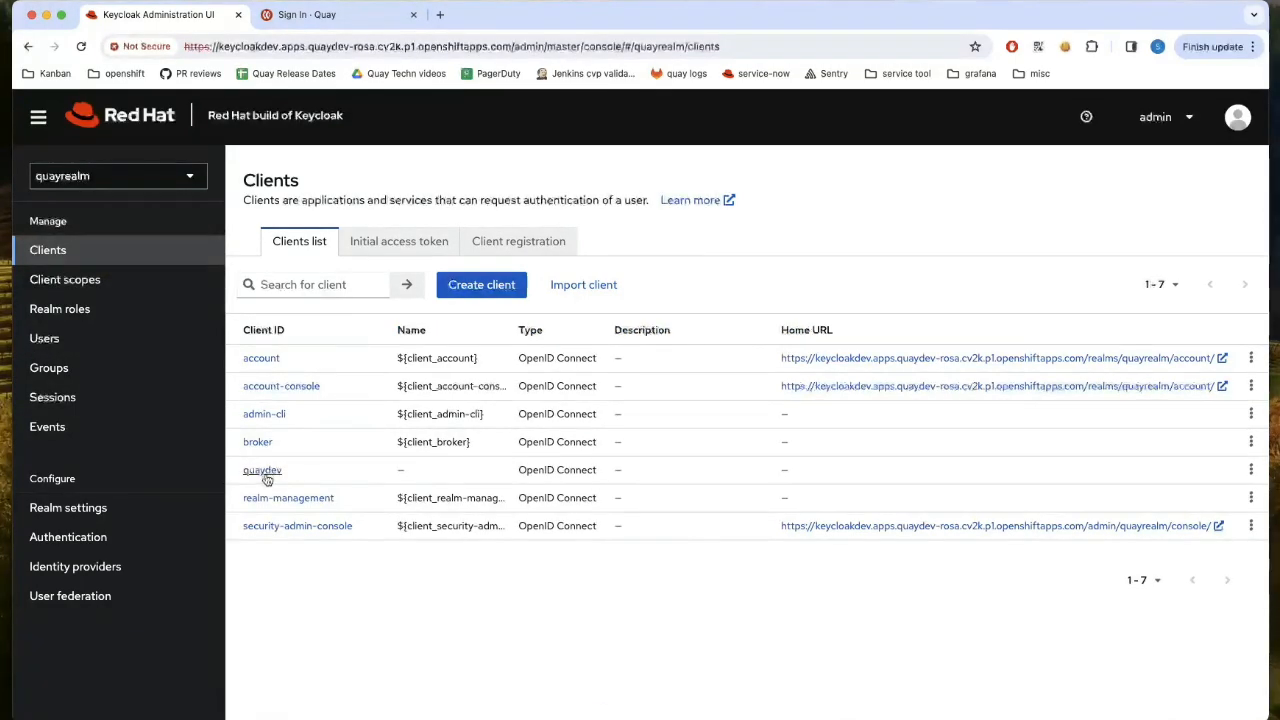
{"action": "left_click", "coordinate": [265, 473]}
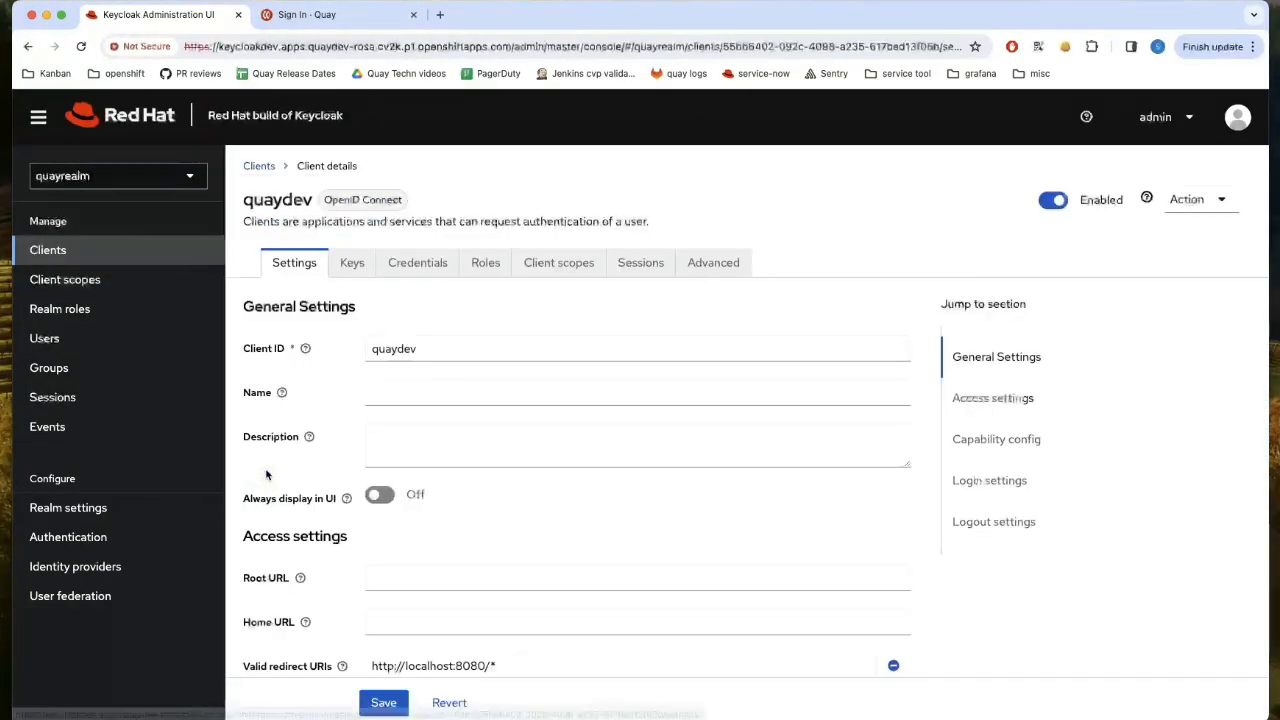
{"action": "scroll", "coordinate": [565, 491], "scroll_direction": "down", "scroll_amount": 2}
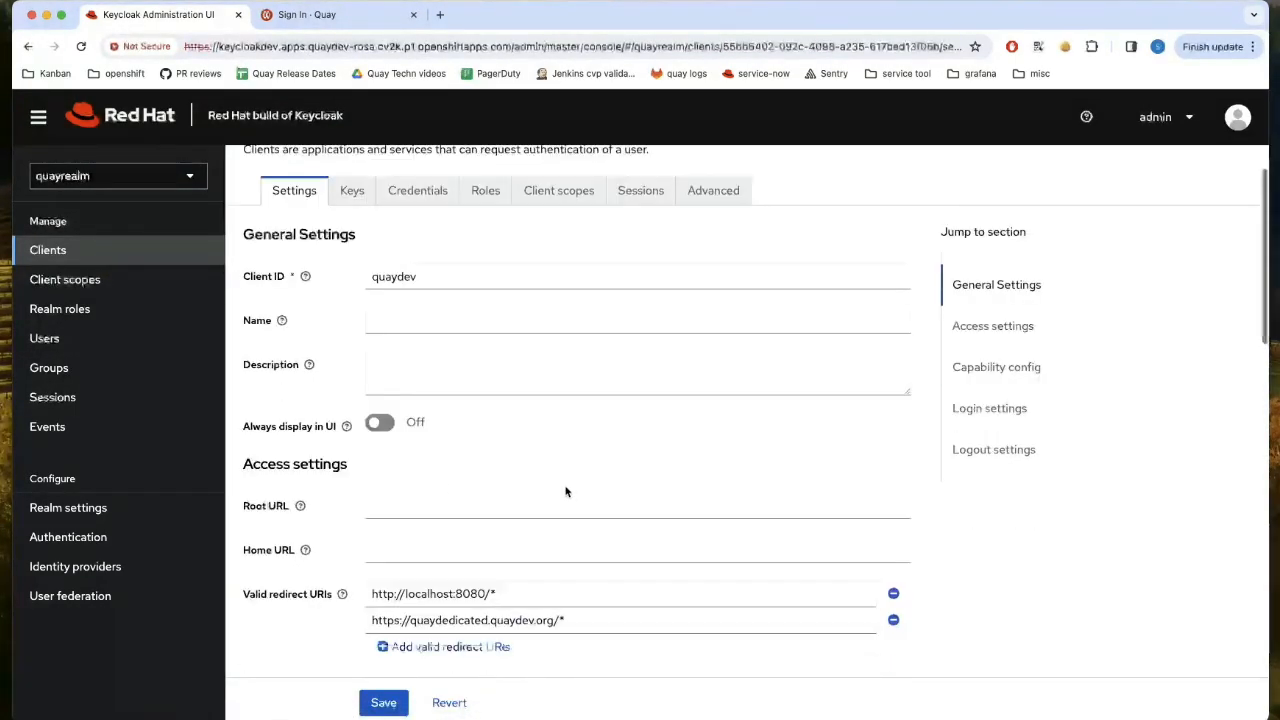
{"action": "scroll", "coordinate": [565, 491], "scroll_direction": "down", "scroll_amount": 5}
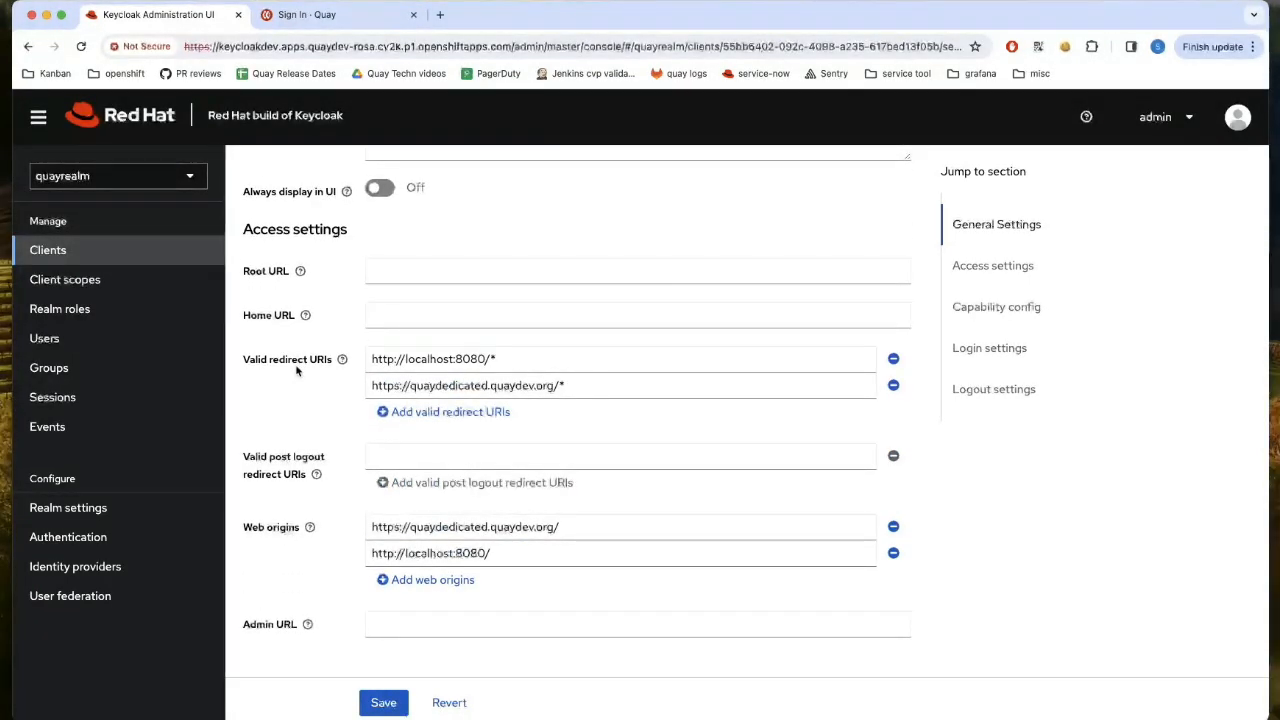
{"action": "scroll", "coordinate": [477, 331], "scroll_direction": "up", "scroll_amount": 4}
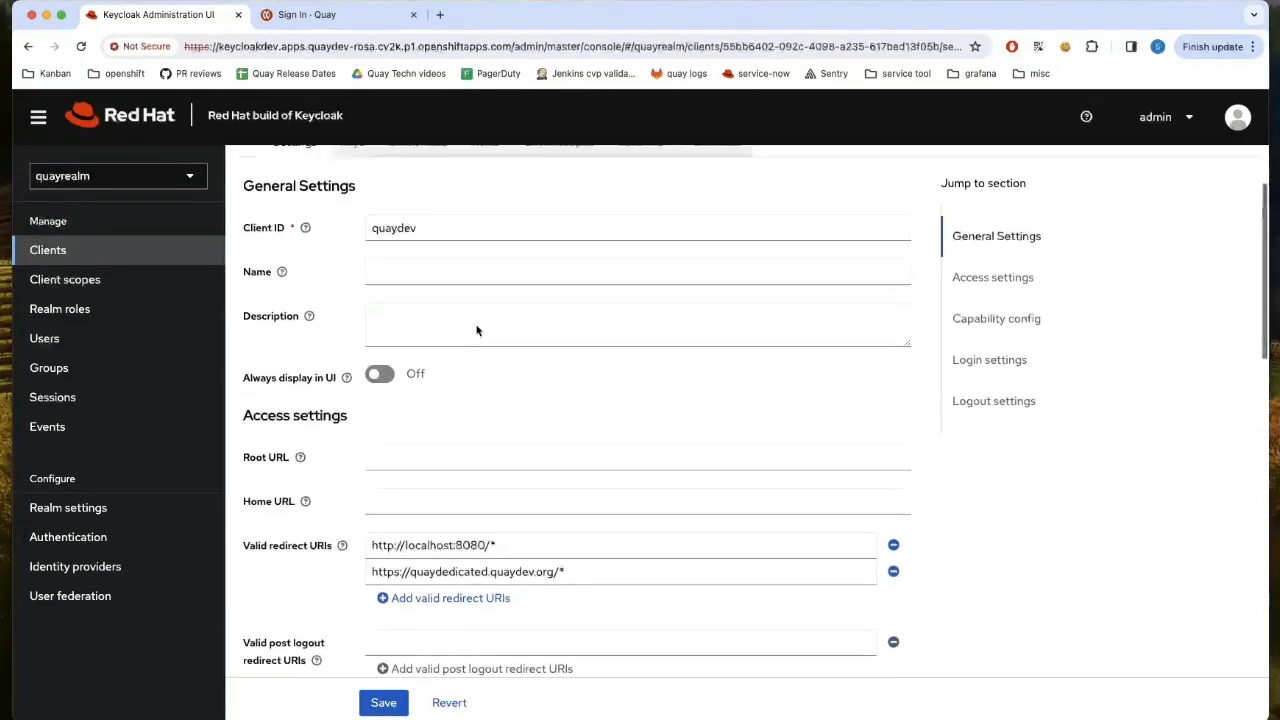
{"action": "scroll", "coordinate": [477, 331], "scroll_direction": "up", "scroll_amount": 3}
{"action": "left_click", "coordinate": [556, 263]}
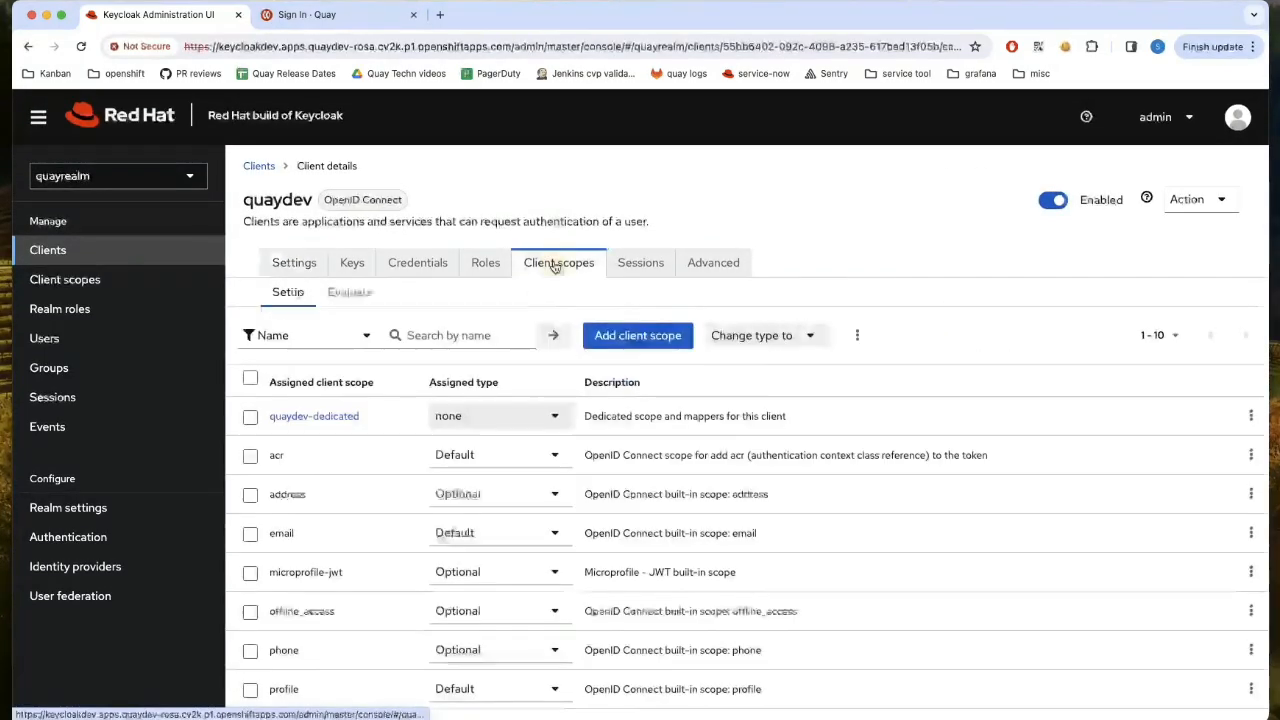
- Open the quaydev-dedicated groups mapper and focus its groupNames token claim name
{"action": "left_click", "coordinate": [343, 416]}
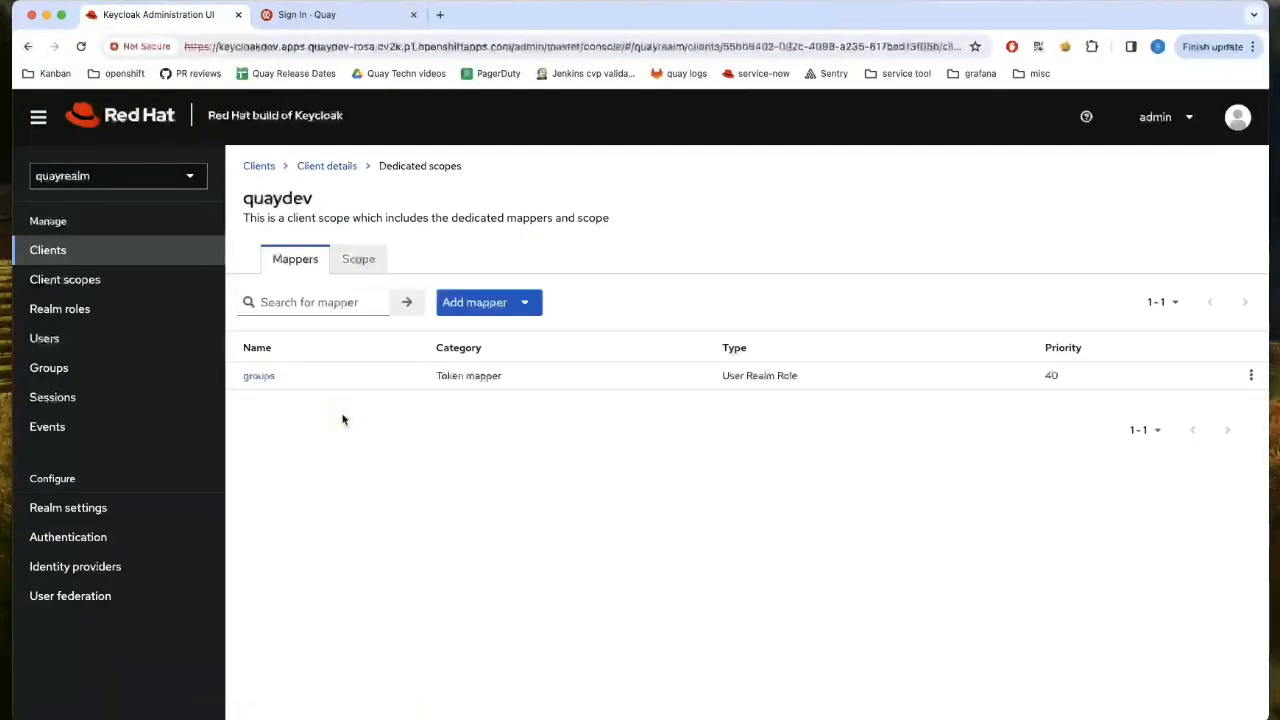
{"action": "left_click", "coordinate": [268, 376]}
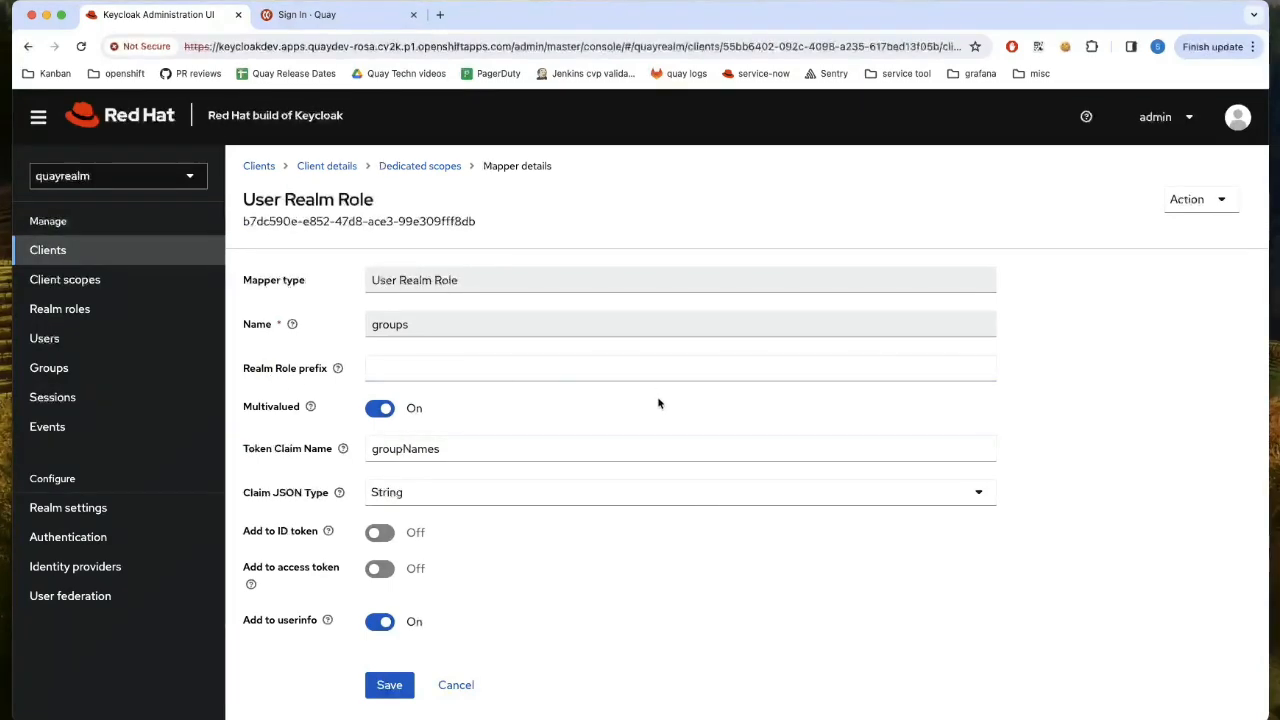
{"action": "scroll", "coordinate": [658, 403], "scroll_direction": "down", "scroll_amount": 1}
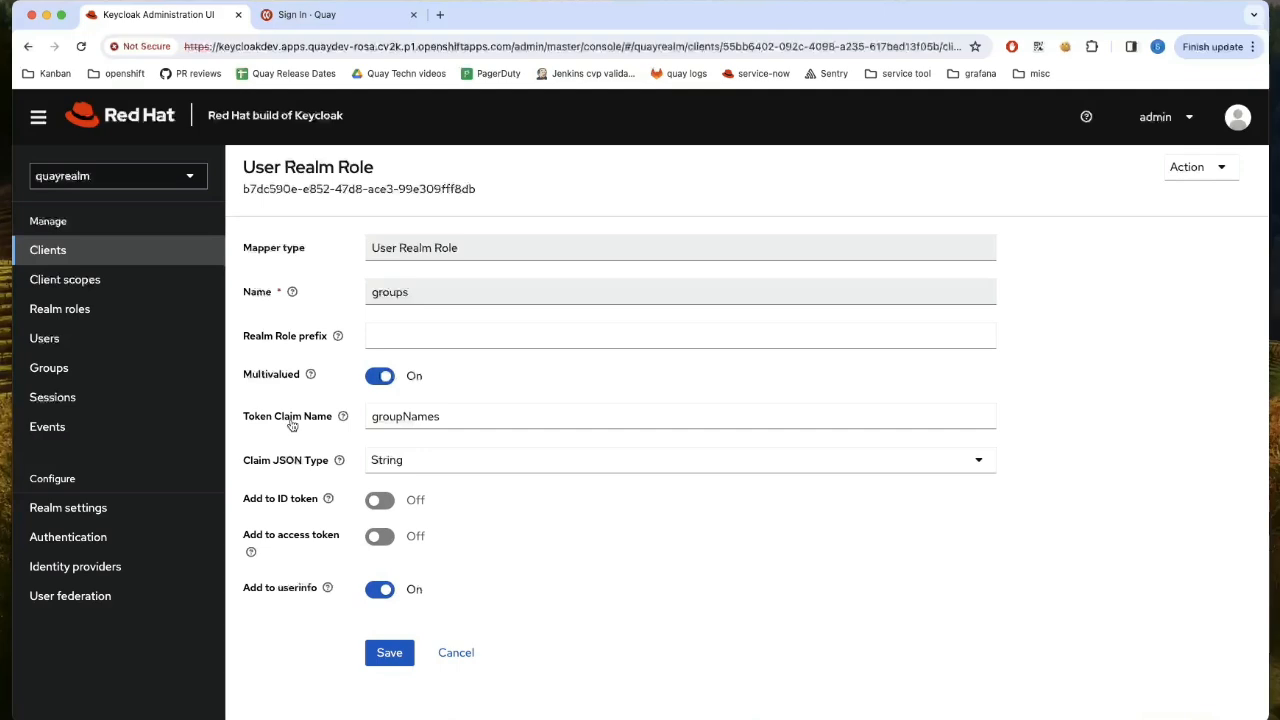
{"action": "left_click", "coordinate": [387, 418]}
{"action": "double_click", "coordinate": [387, 422]}
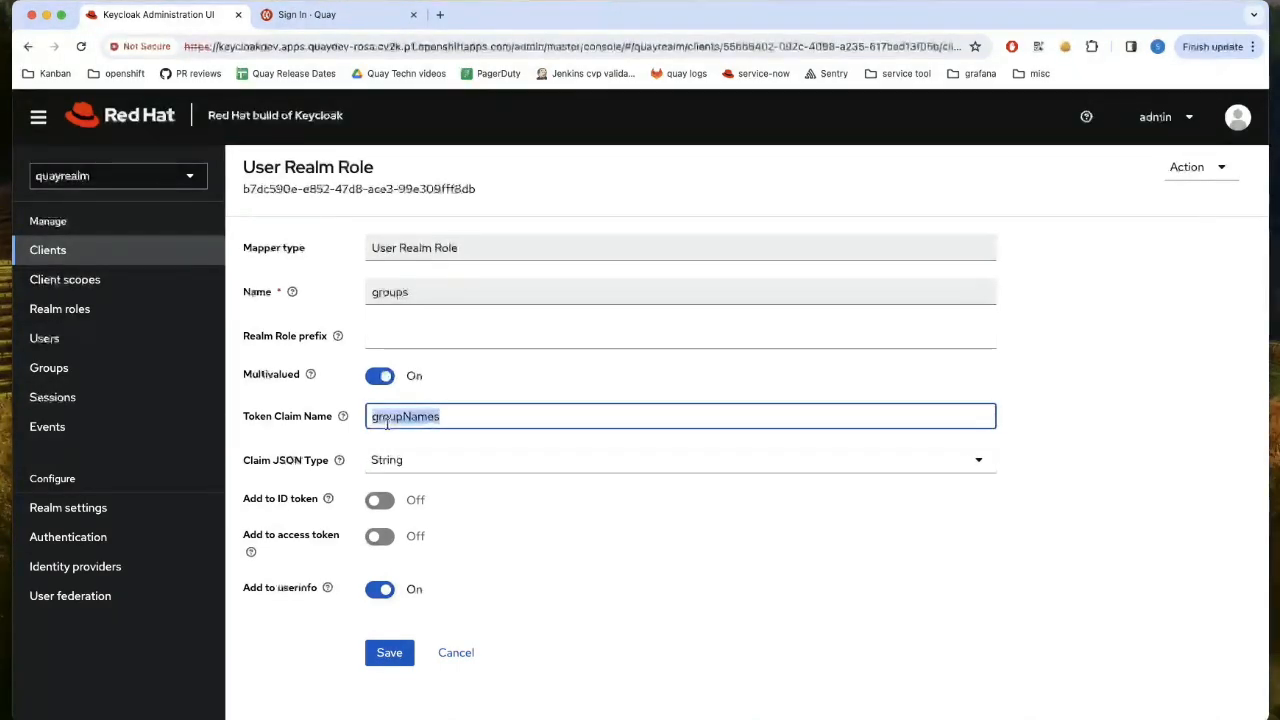
{"action": "key", "text": "super+Tab"}
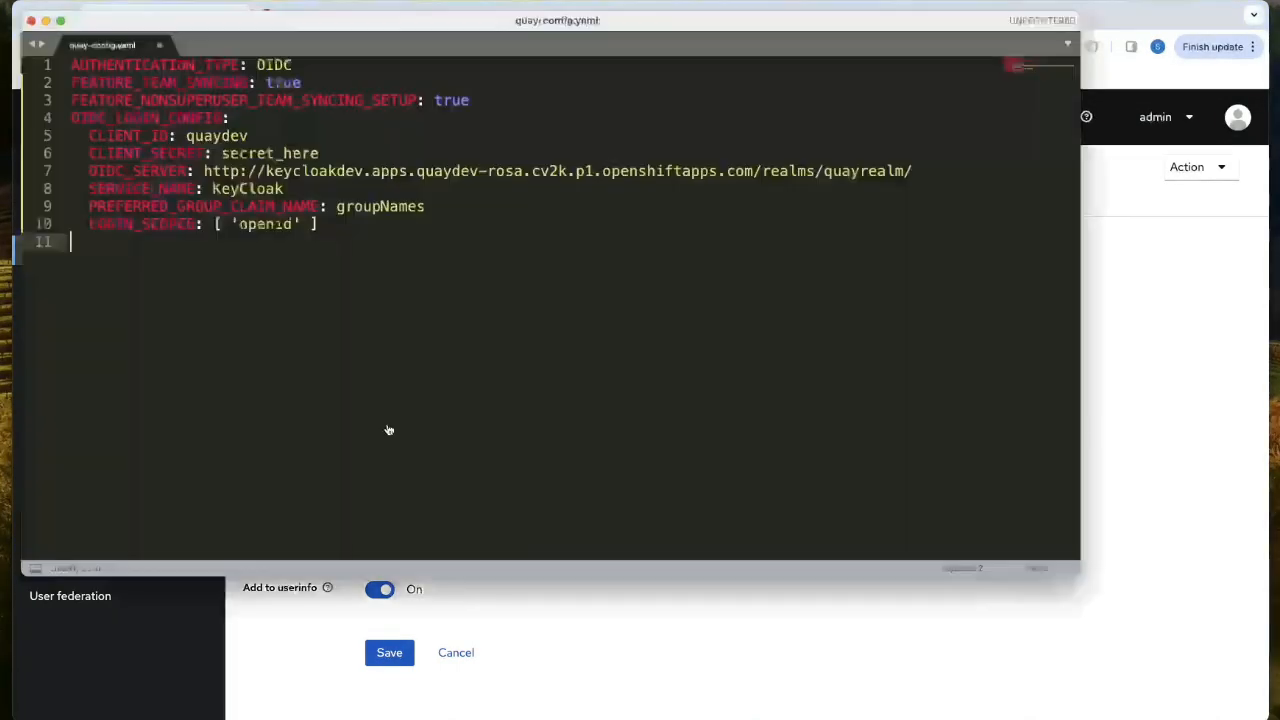
{"action": "double_click", "coordinate": [363, 208]}
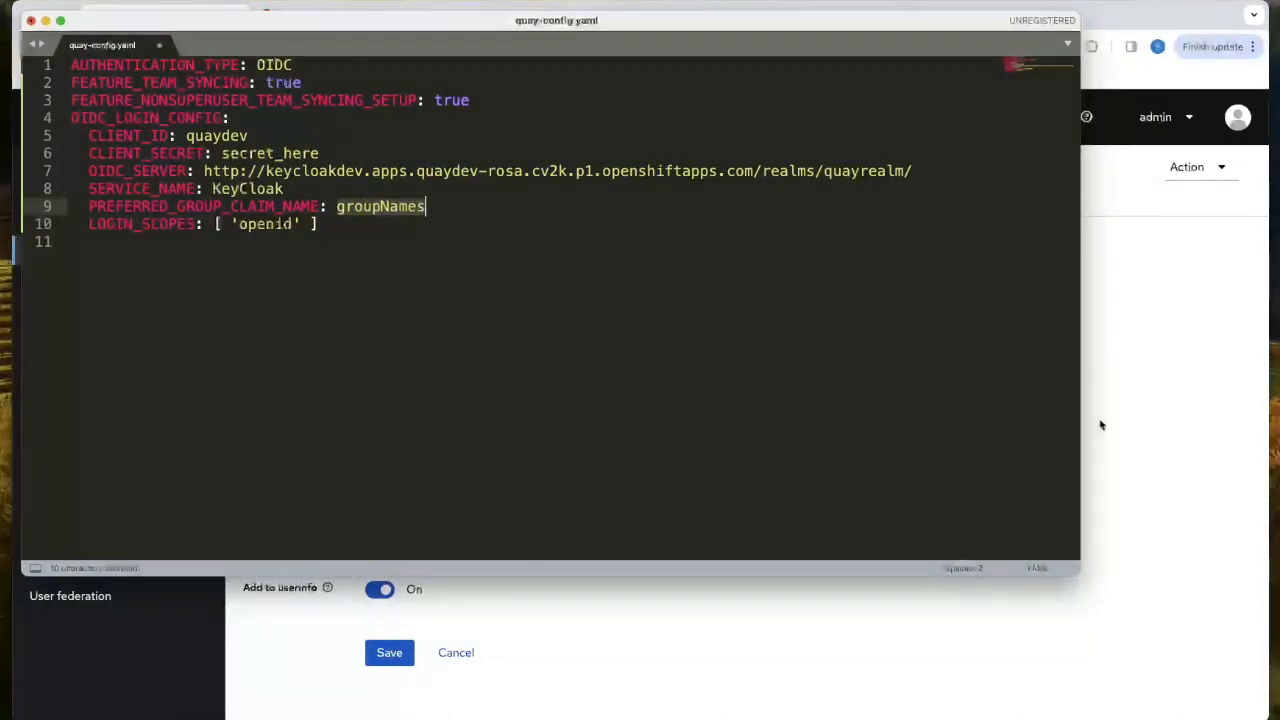
{"action": "left_click", "coordinate": [1157, 420]}
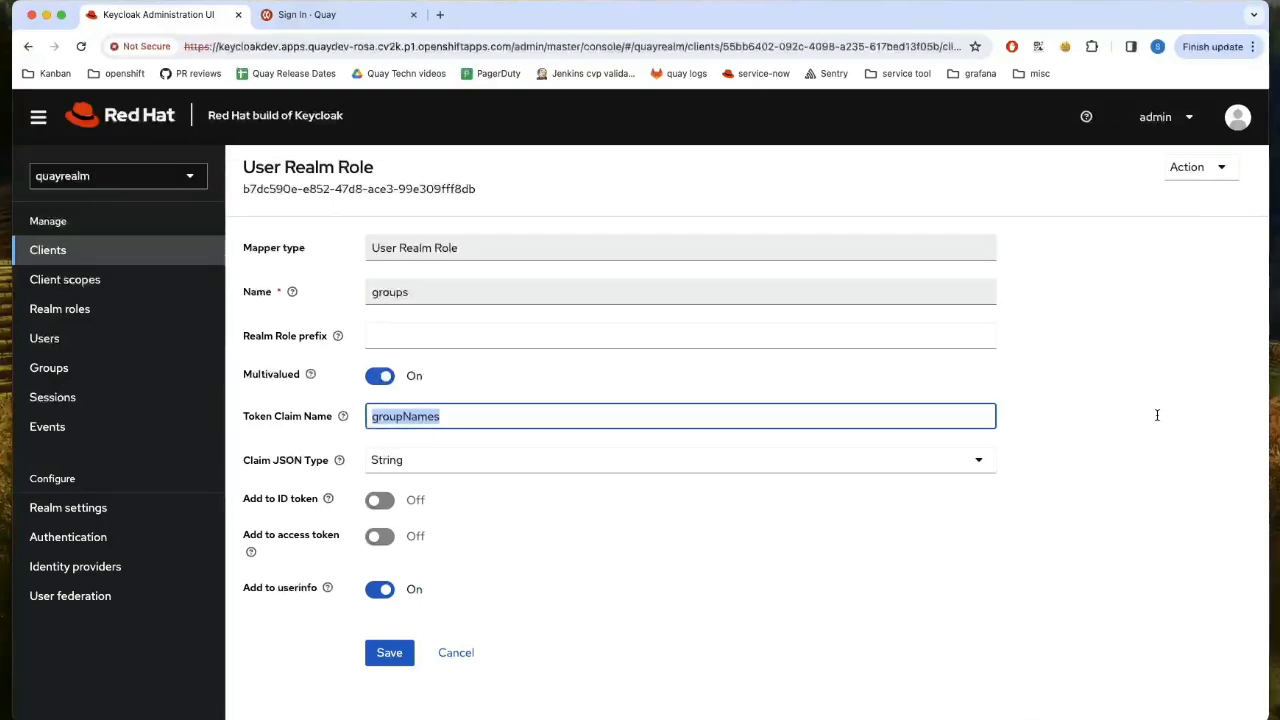
{"action": "left_click", "coordinate": [668, 520]}
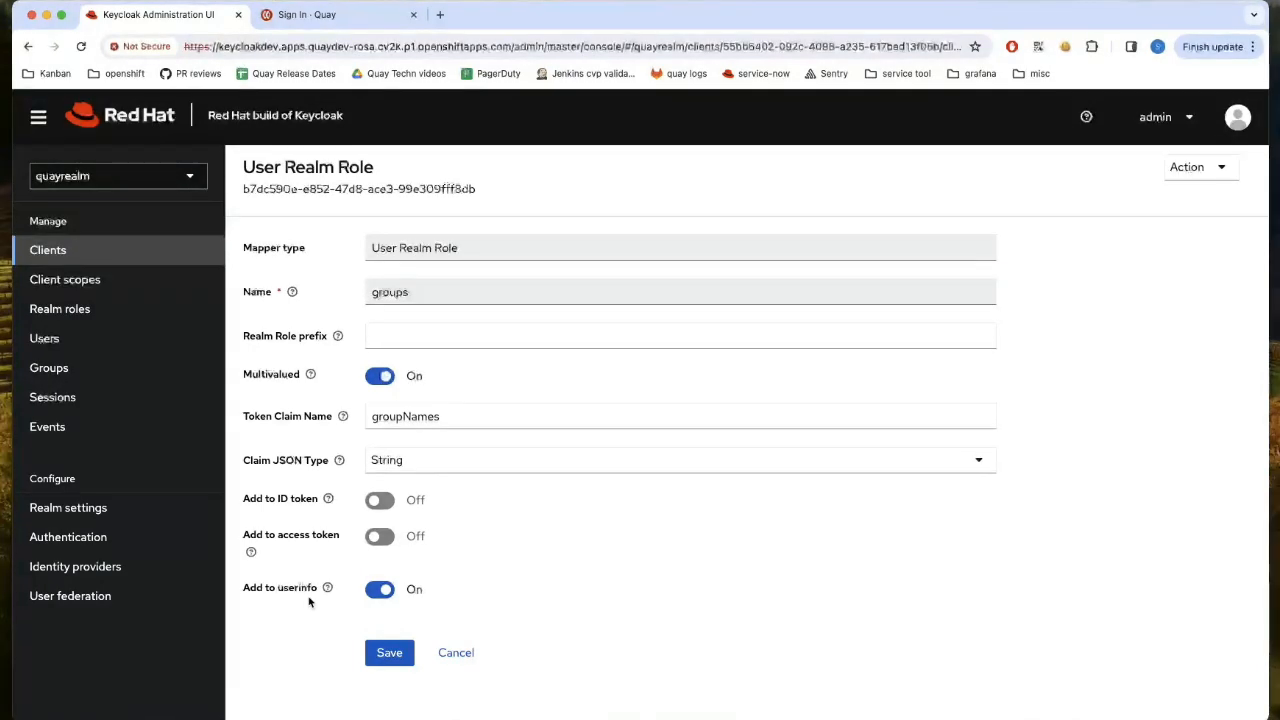
- Confirm user1 is the only user holding the test-team-sync realm role, then go to Quay's sign-in tab
{"action": "left_click", "coordinate": [99, 325]}
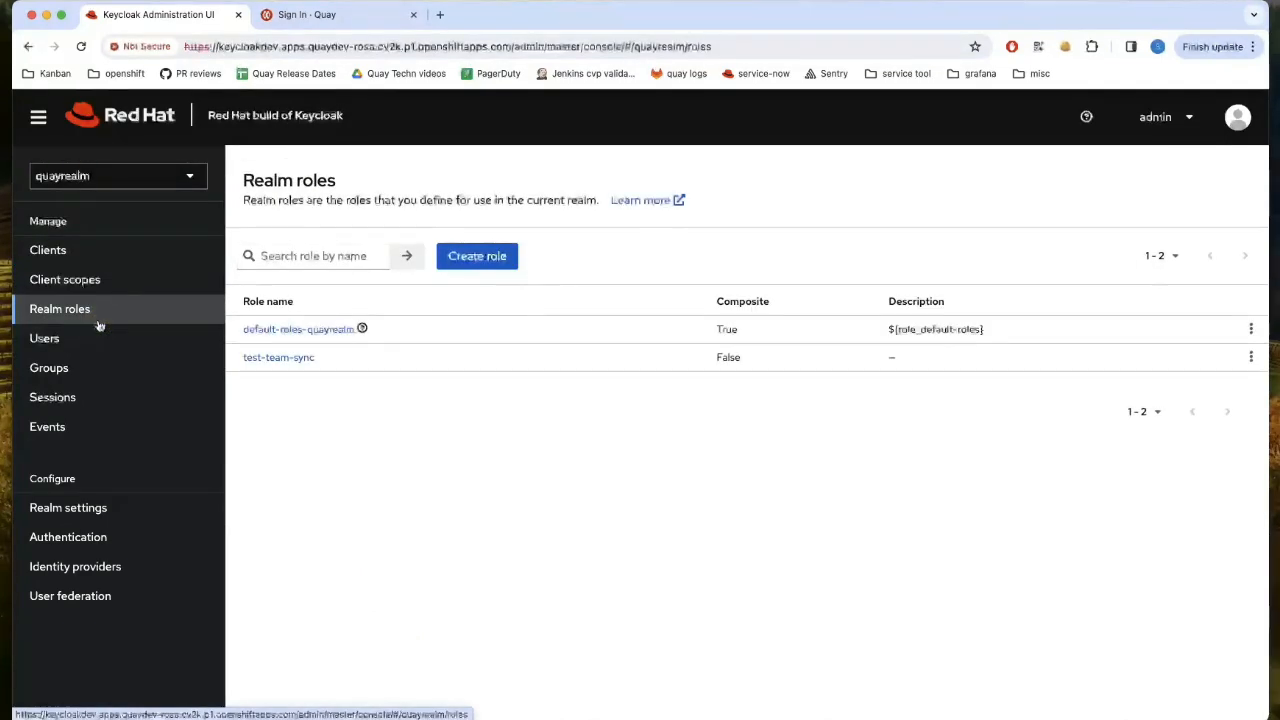
{"action": "left_click", "coordinate": [284, 362]}
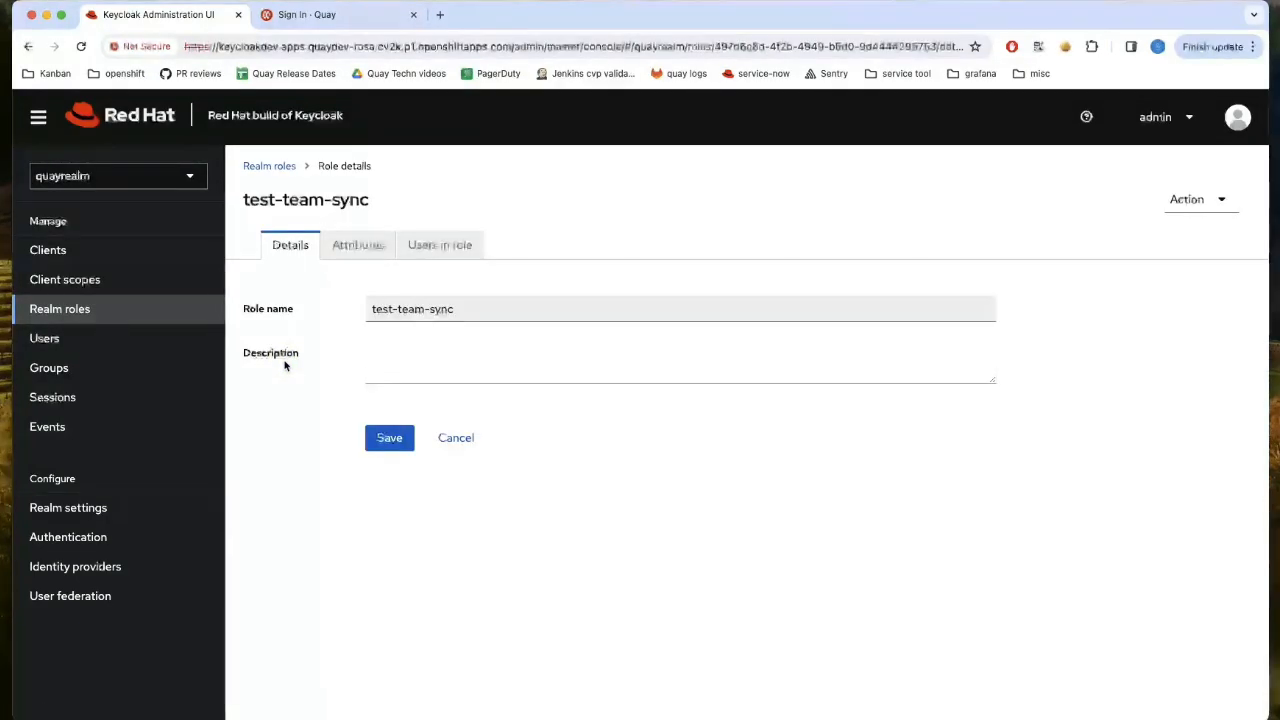
{"action": "left_click", "coordinate": [460, 249]}
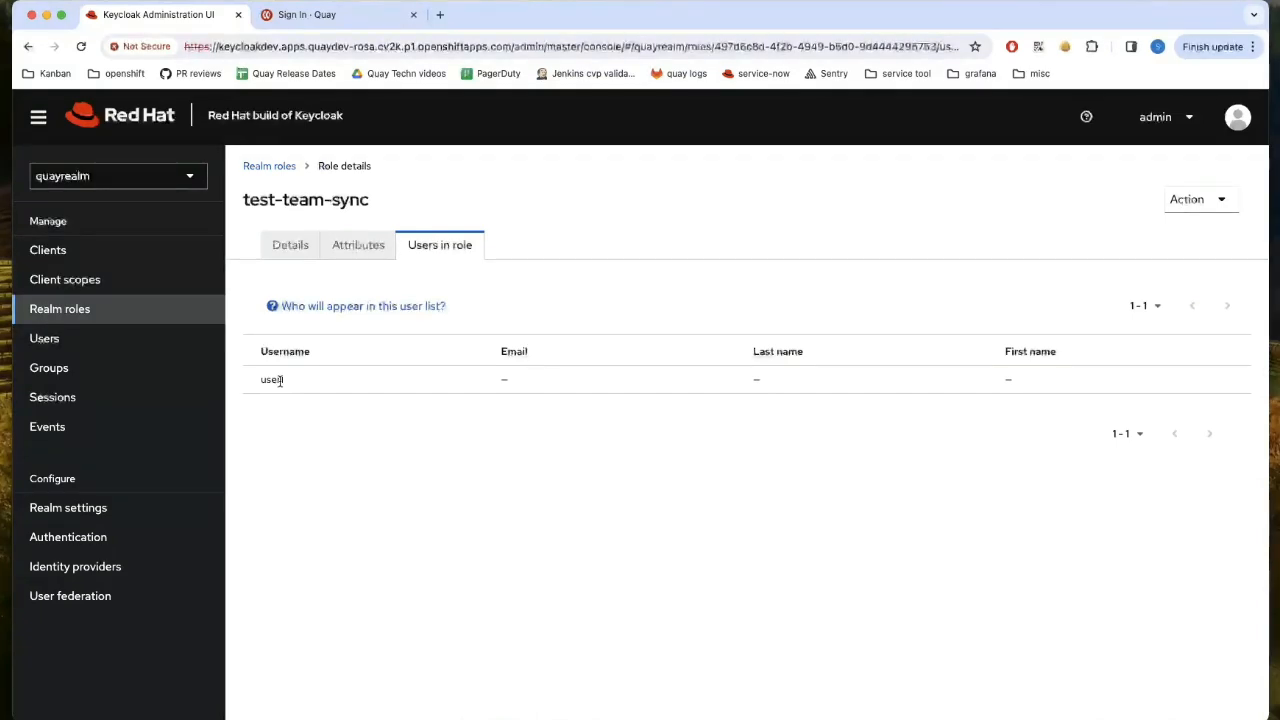
{"action": "left_click", "coordinate": [312, 16]}
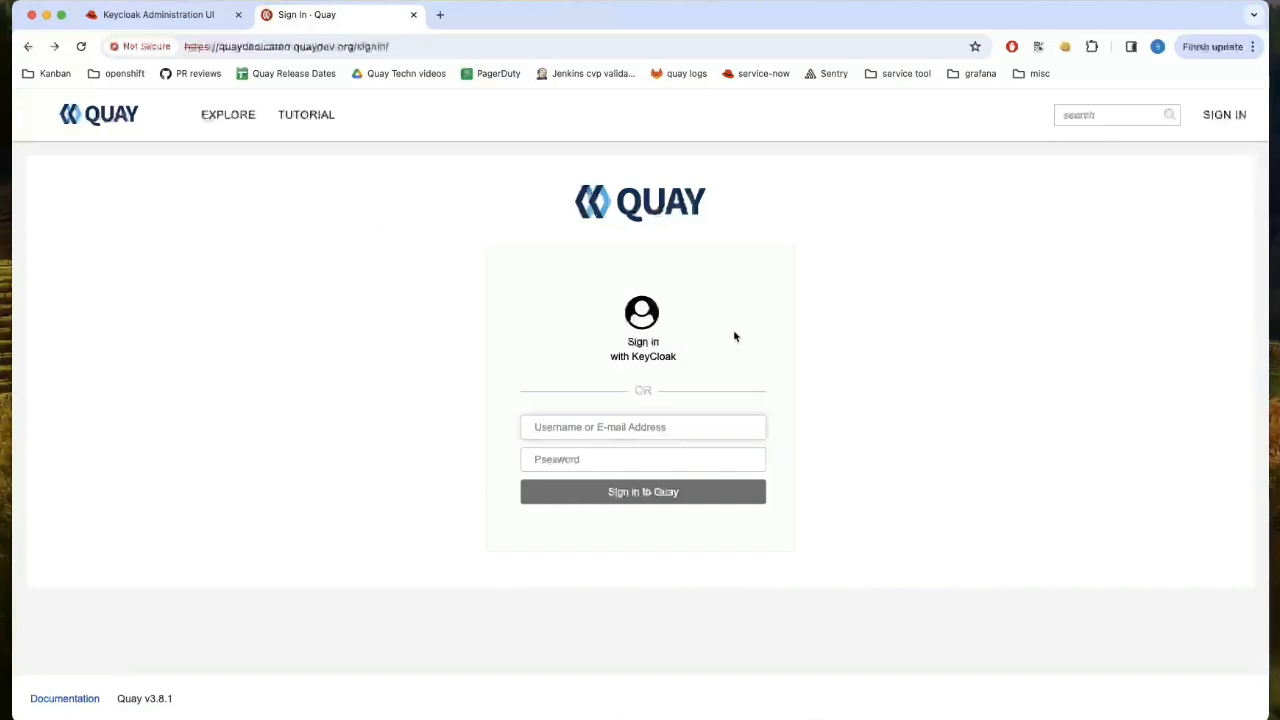
- Sign in to Quay via Keycloak with the test user's username and password
{"action": "left_click", "coordinate": [660, 360]}
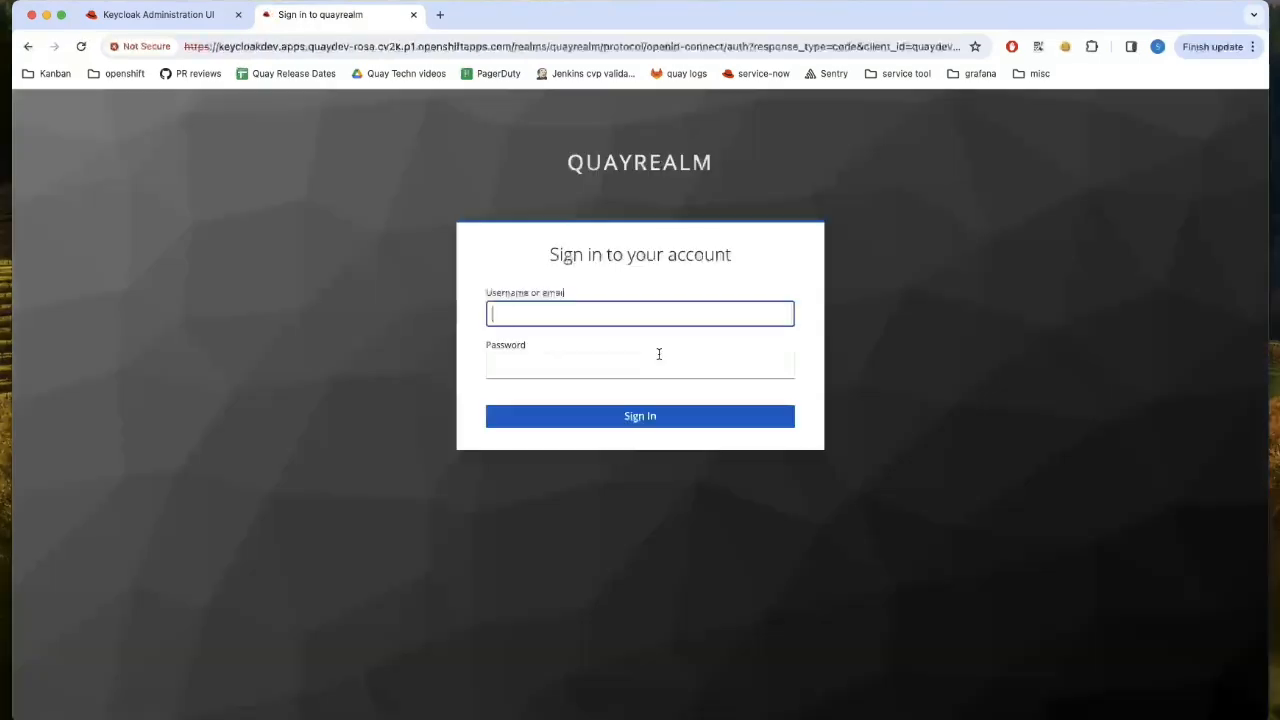
{"action": "type", "text": "use"}
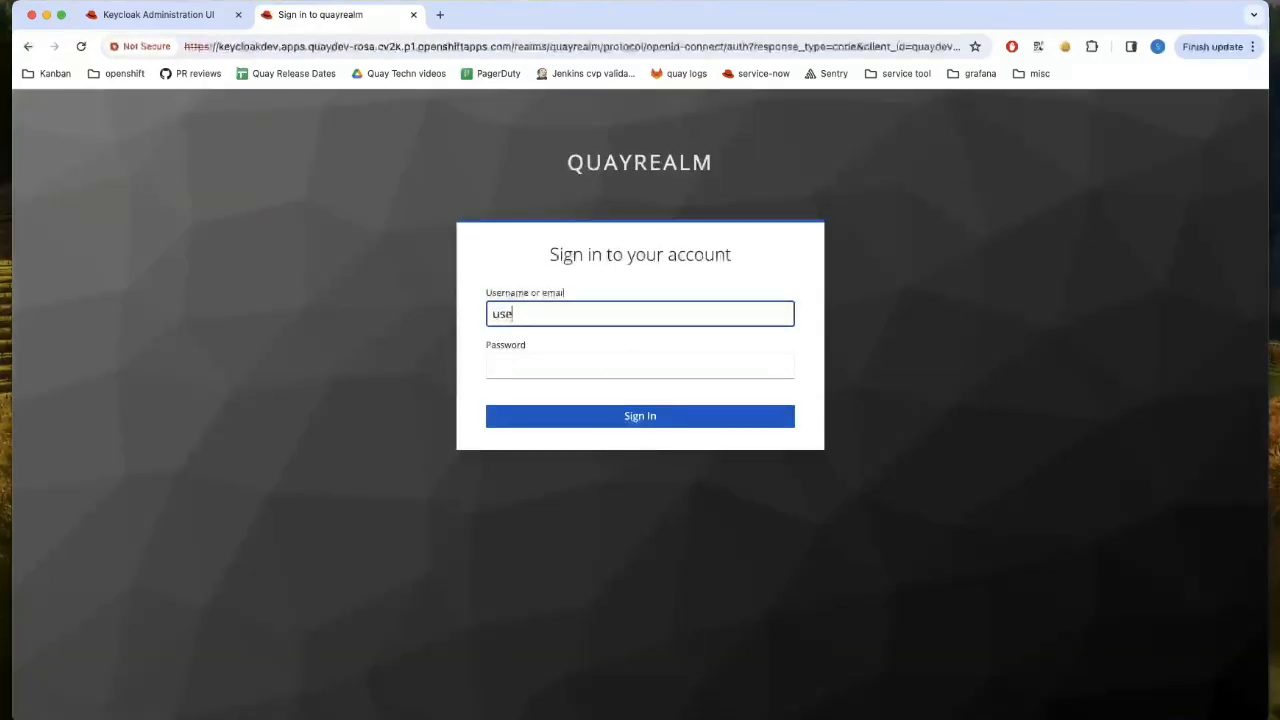
{"action": "type", "text": "r1"}
{"action": "key", "text": "Tab"}
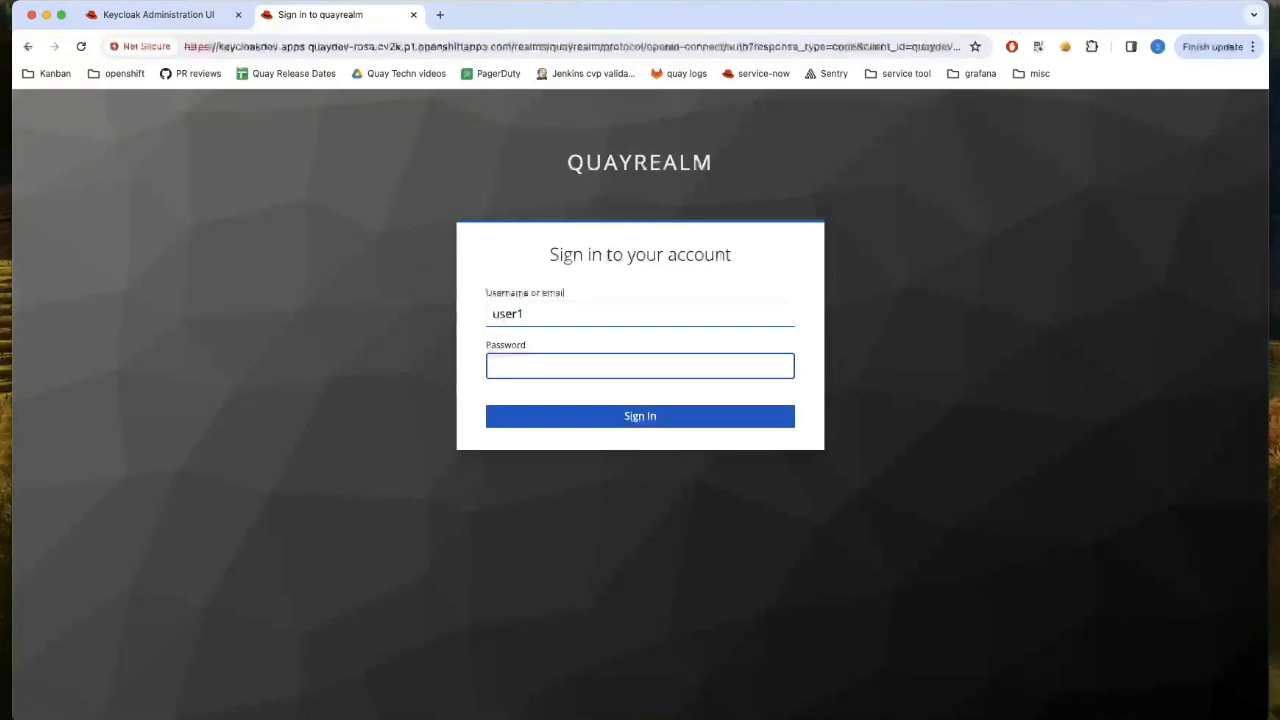
{"action": "type", "text": "••••••"}
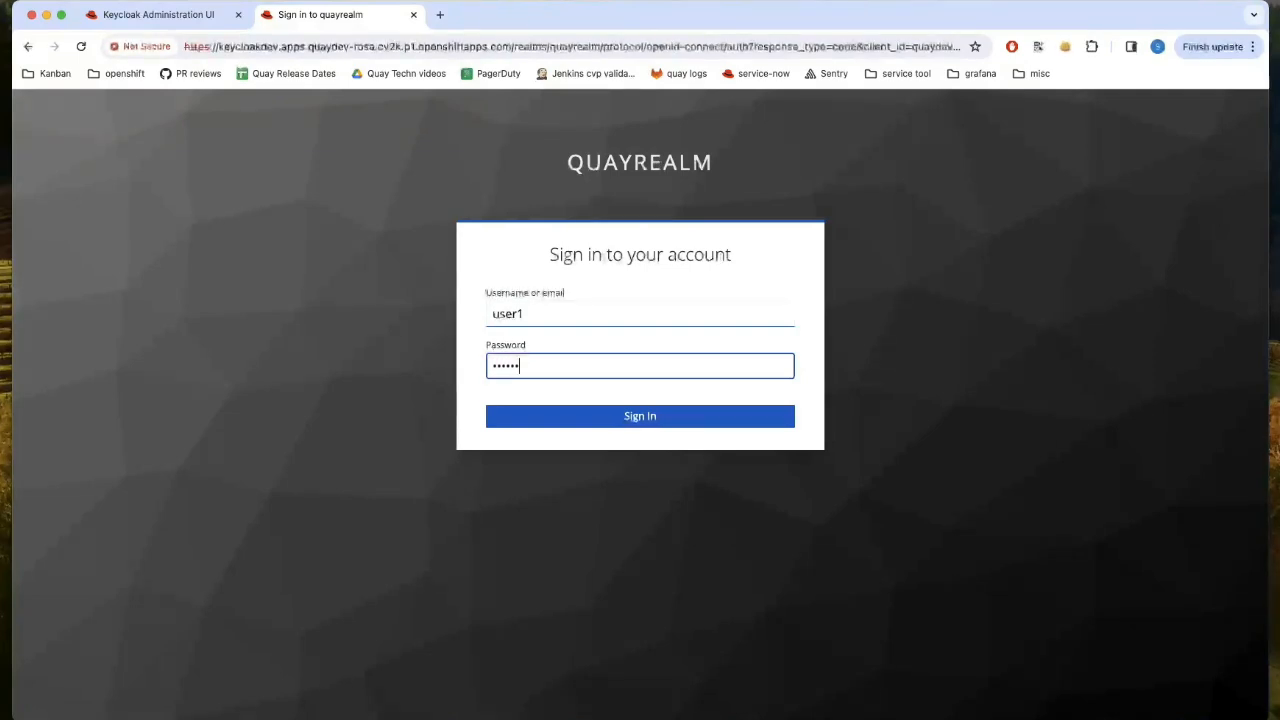
{"action": "left_click", "coordinate": [652, 418]}
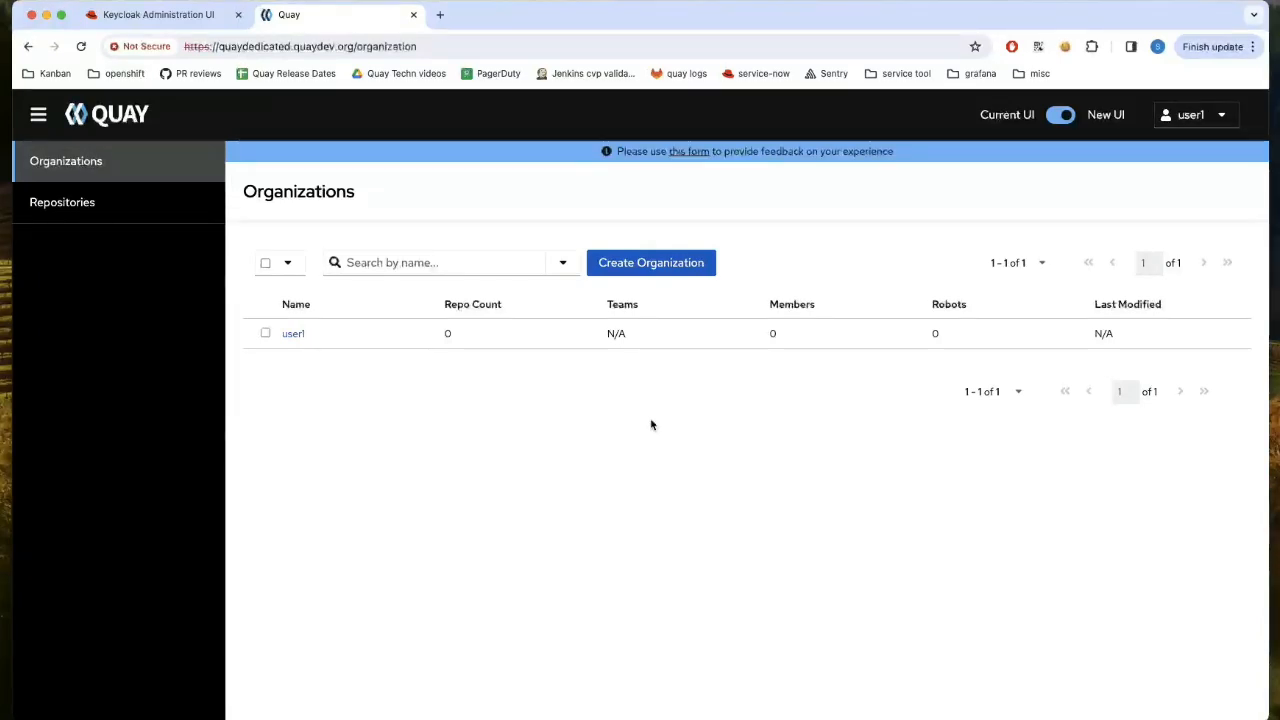
- Create the organization user1org
{"action": "left_click", "coordinate": [640, 268]}
{"action": "left_click", "coordinate": [568, 336]}
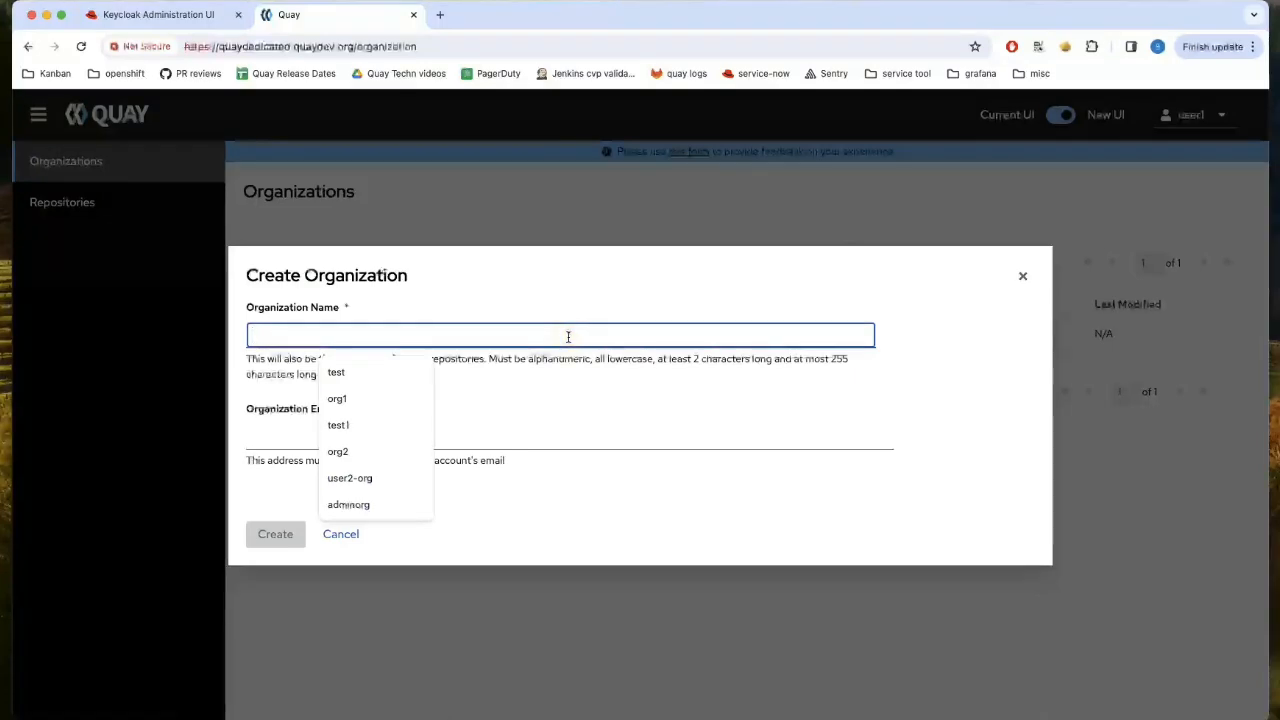
{"action": "type", "text": "user1o"}
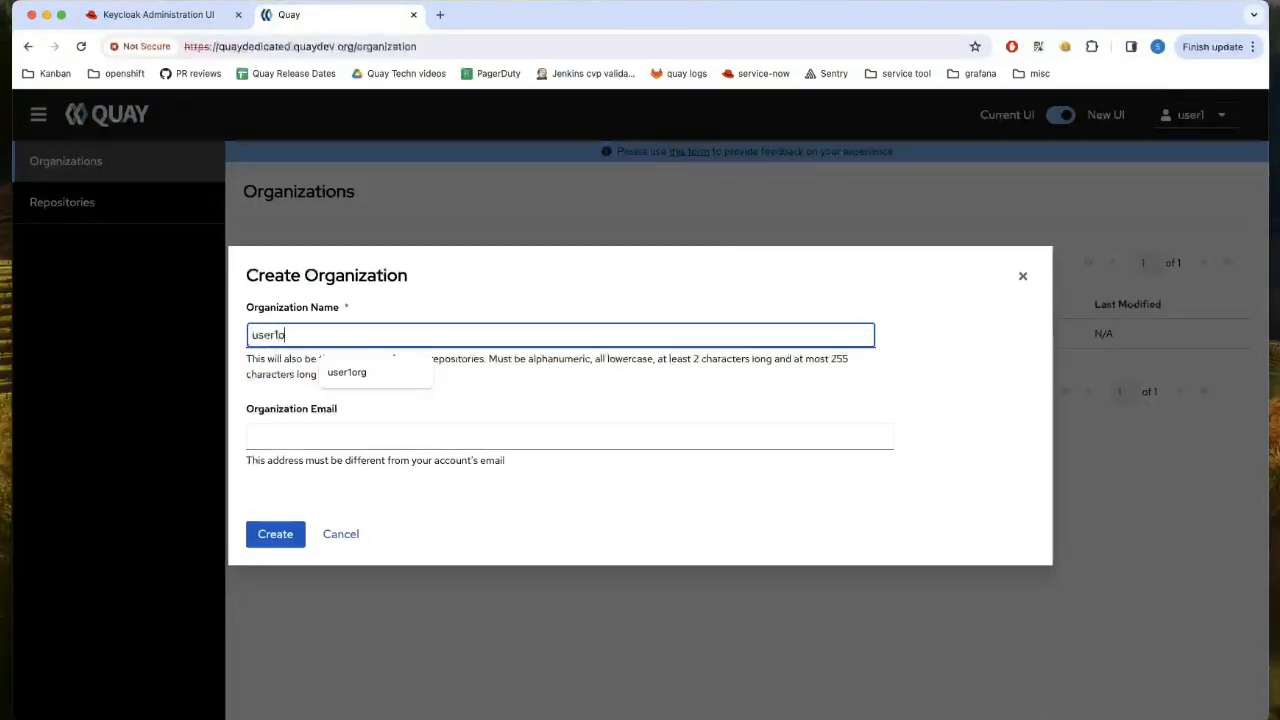
{"action": "type", "text": "rg"}
{"action": "left_click", "coordinate": [272, 540]}
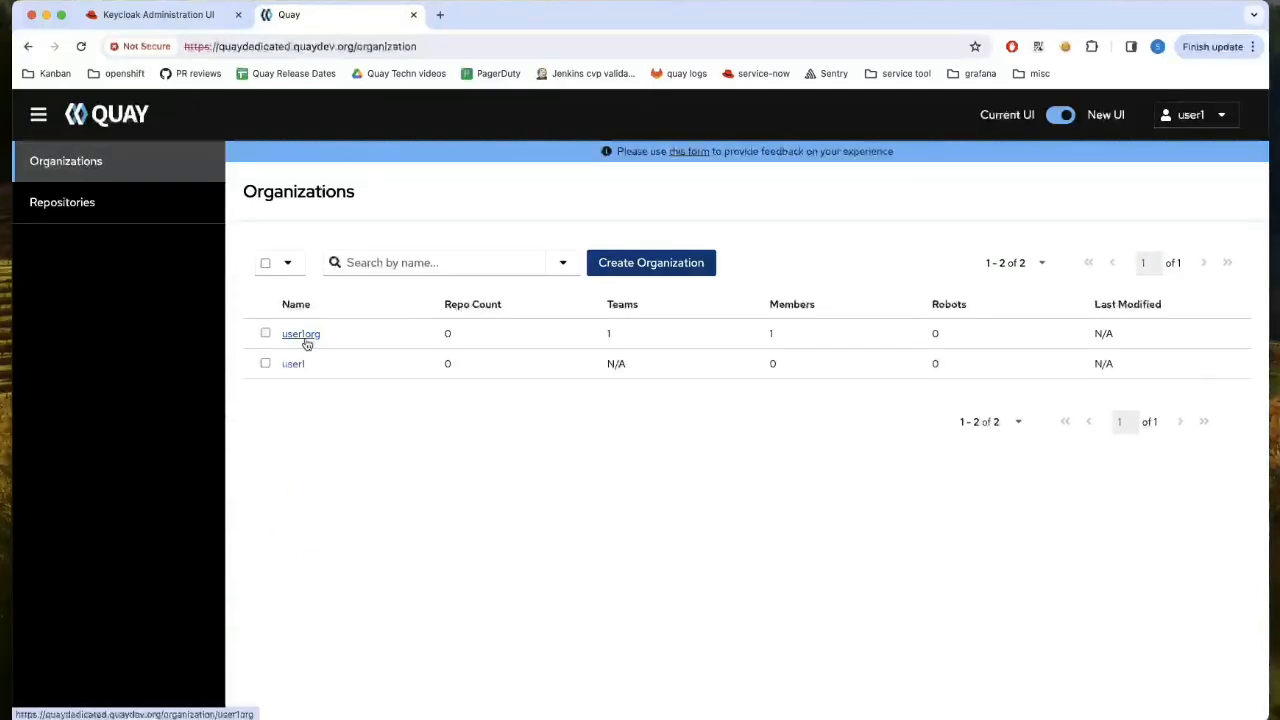
- Create the team testteam with the Member role in user1org
{"action": "left_click", "coordinate": [301, 334]}
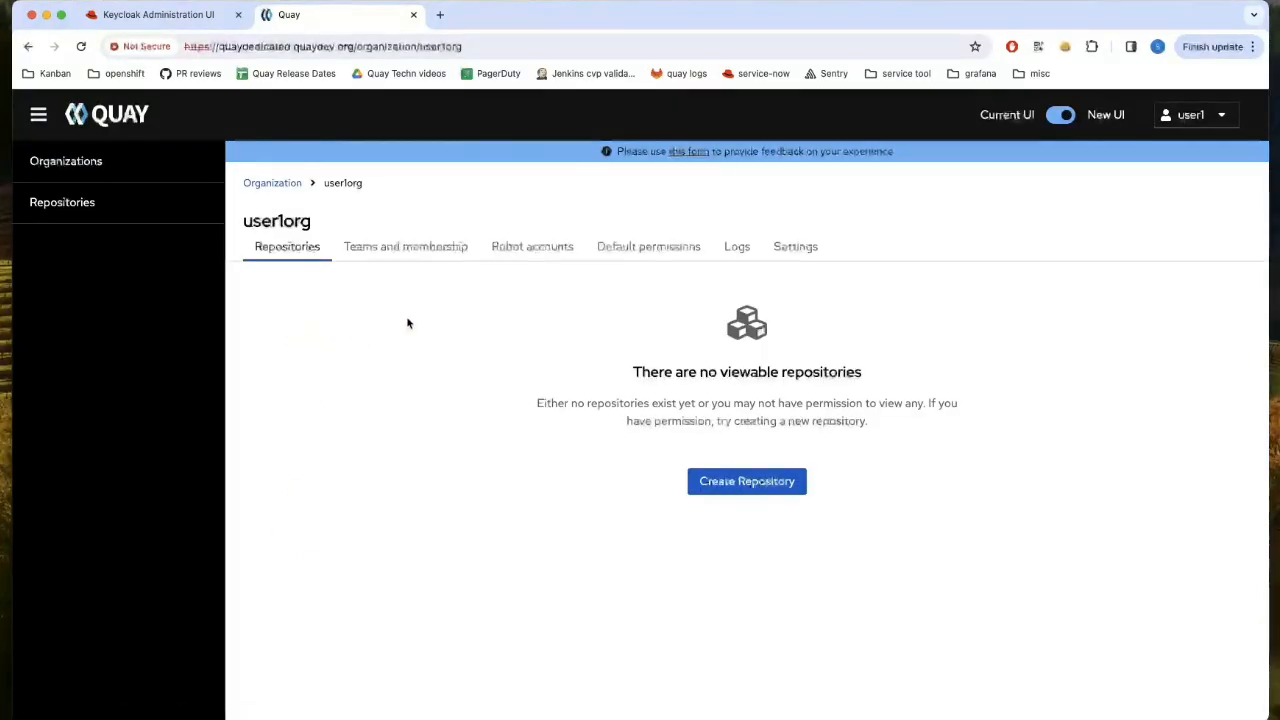
{"action": "left_click", "coordinate": [420, 250]}
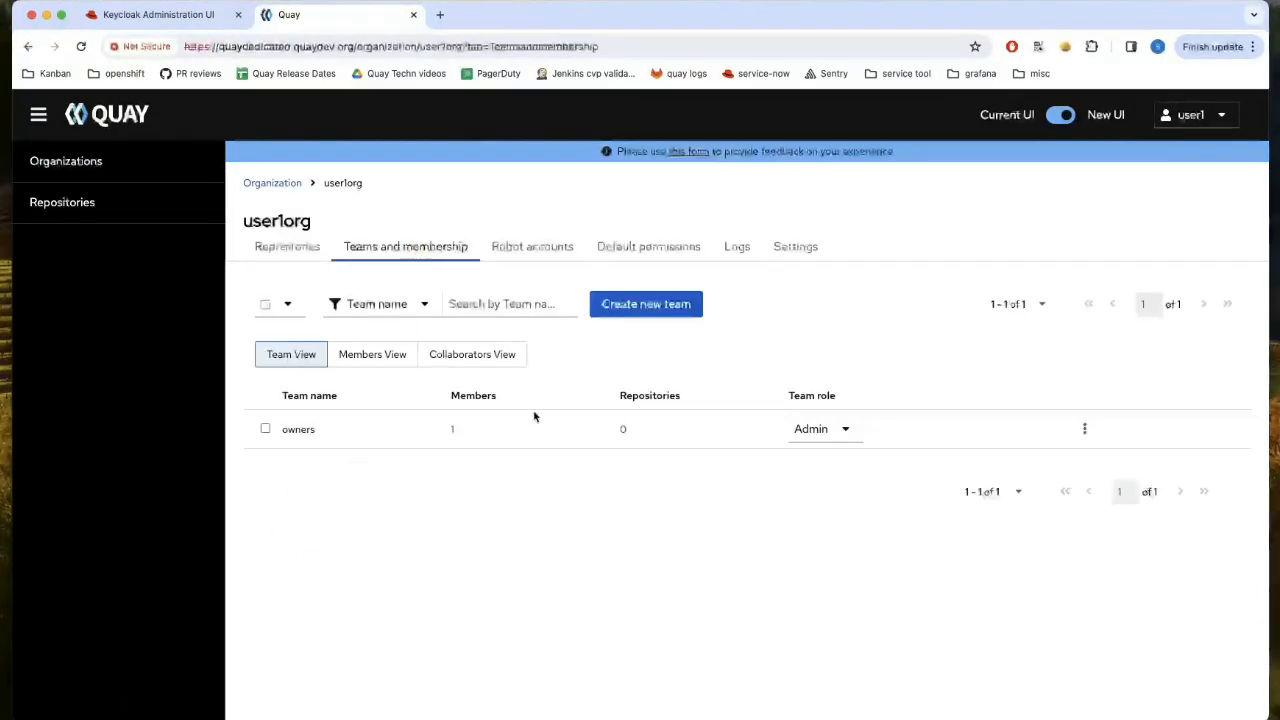
{"action": "left_click", "coordinate": [635, 305]}
{"action": "left_click", "coordinate": [510, 362]}
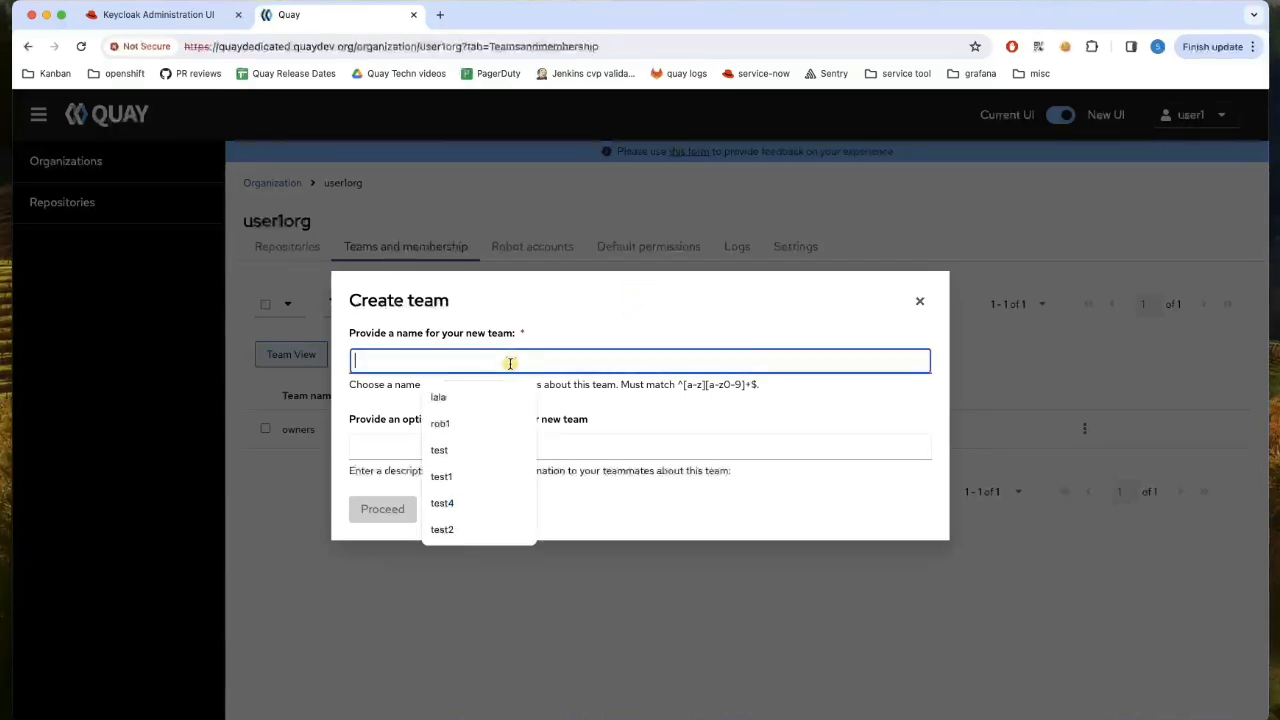
{"action": "type", "text": "testt"}
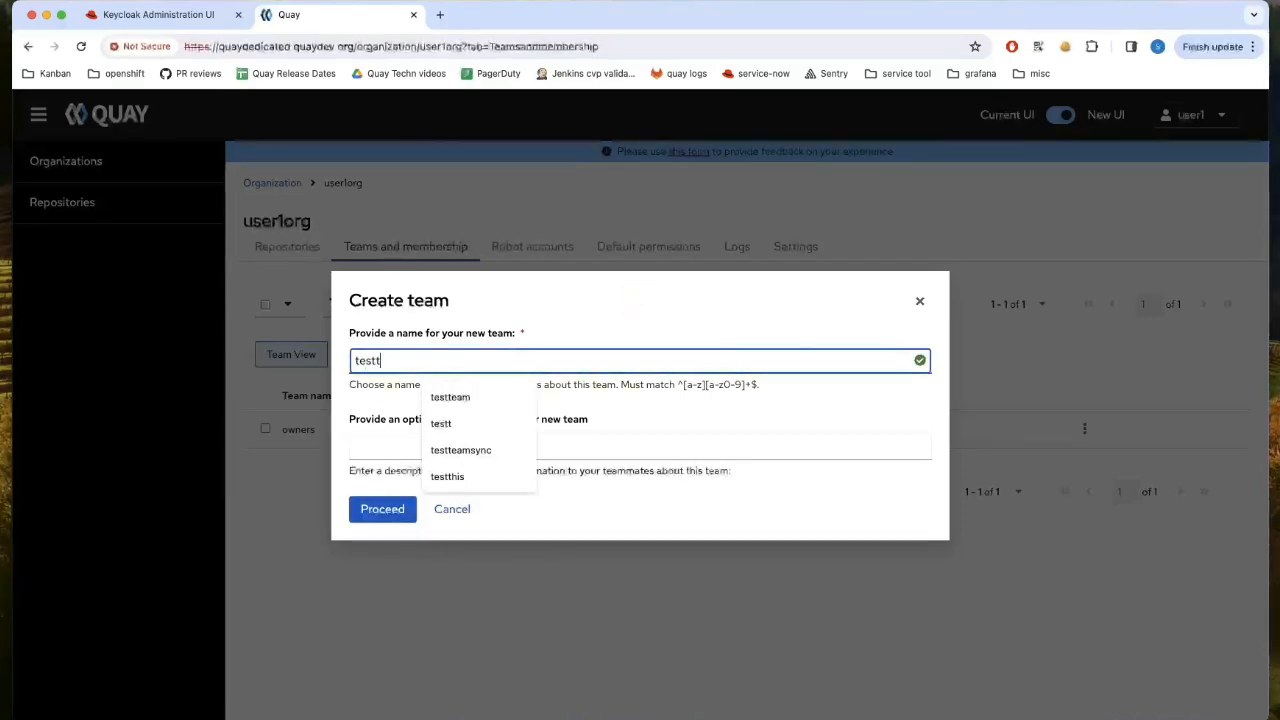
{"action": "type", "text": "eam"}
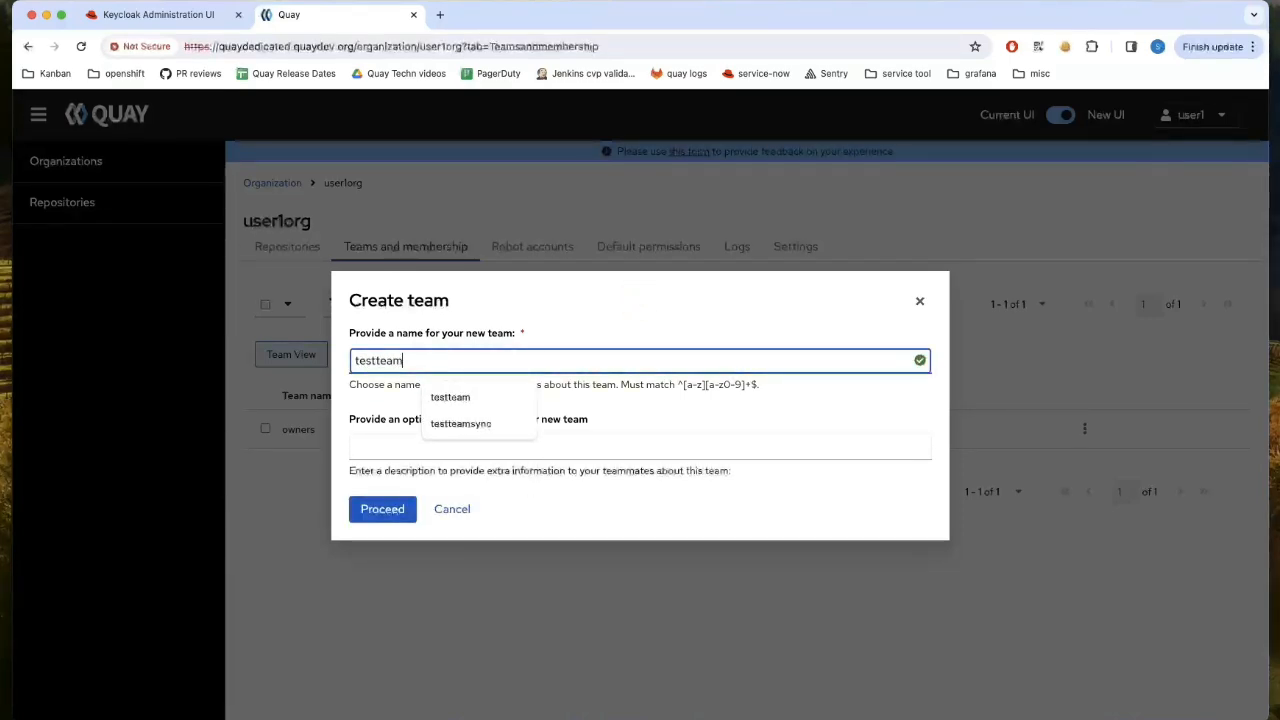
{"action": "left_click", "coordinate": [389, 510]}
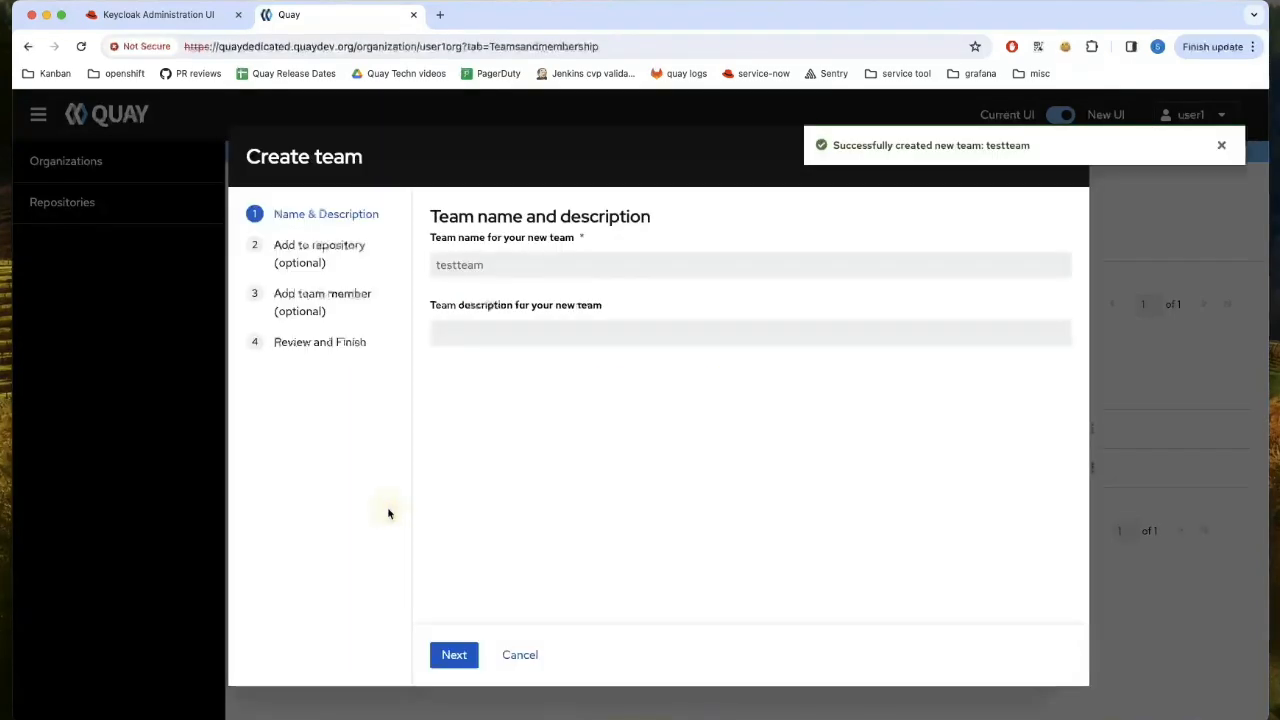
{"action": "left_click", "coordinate": [362, 344]}
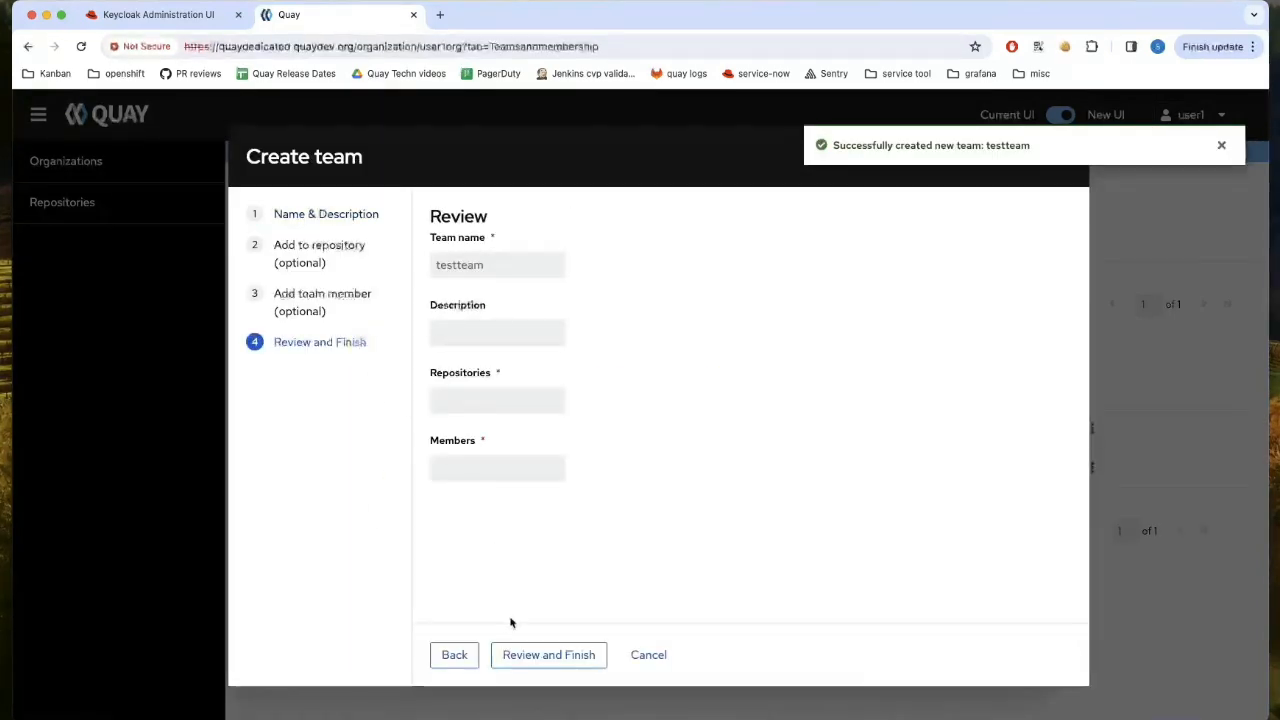
{"action": "left_click", "coordinate": [528, 655]}
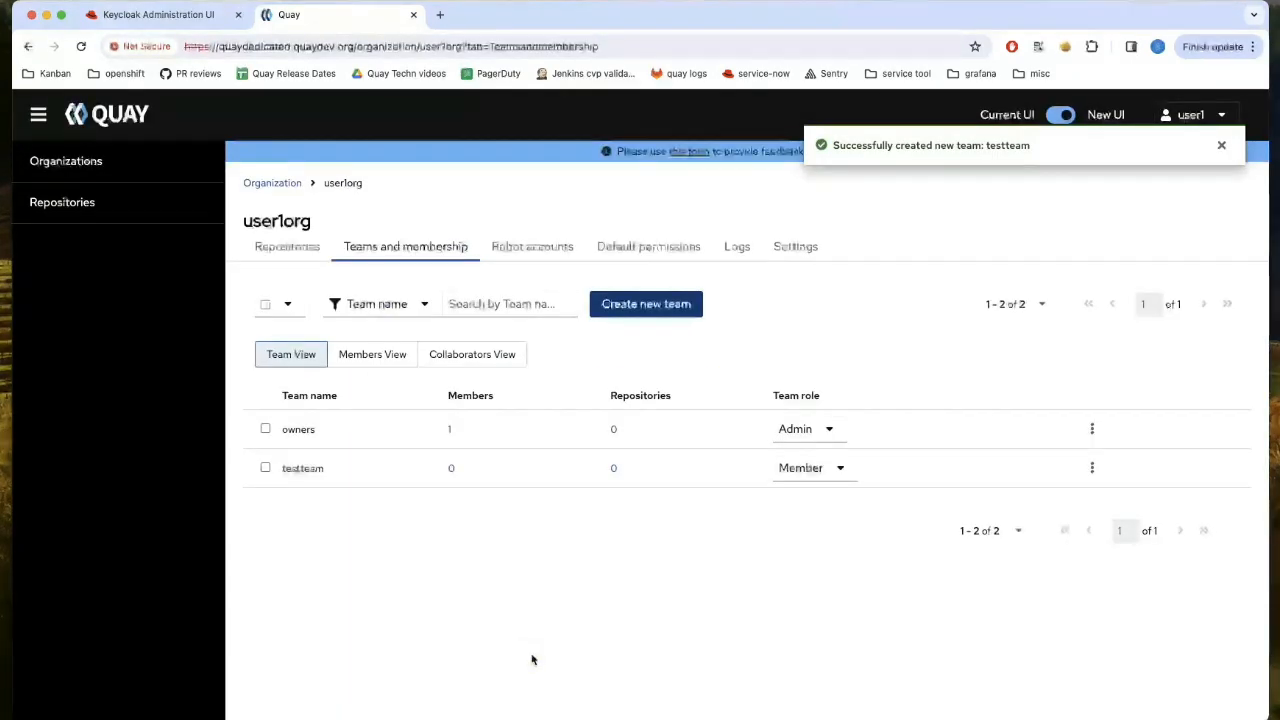
{"action": "left_click", "coordinate": [540, 252]}
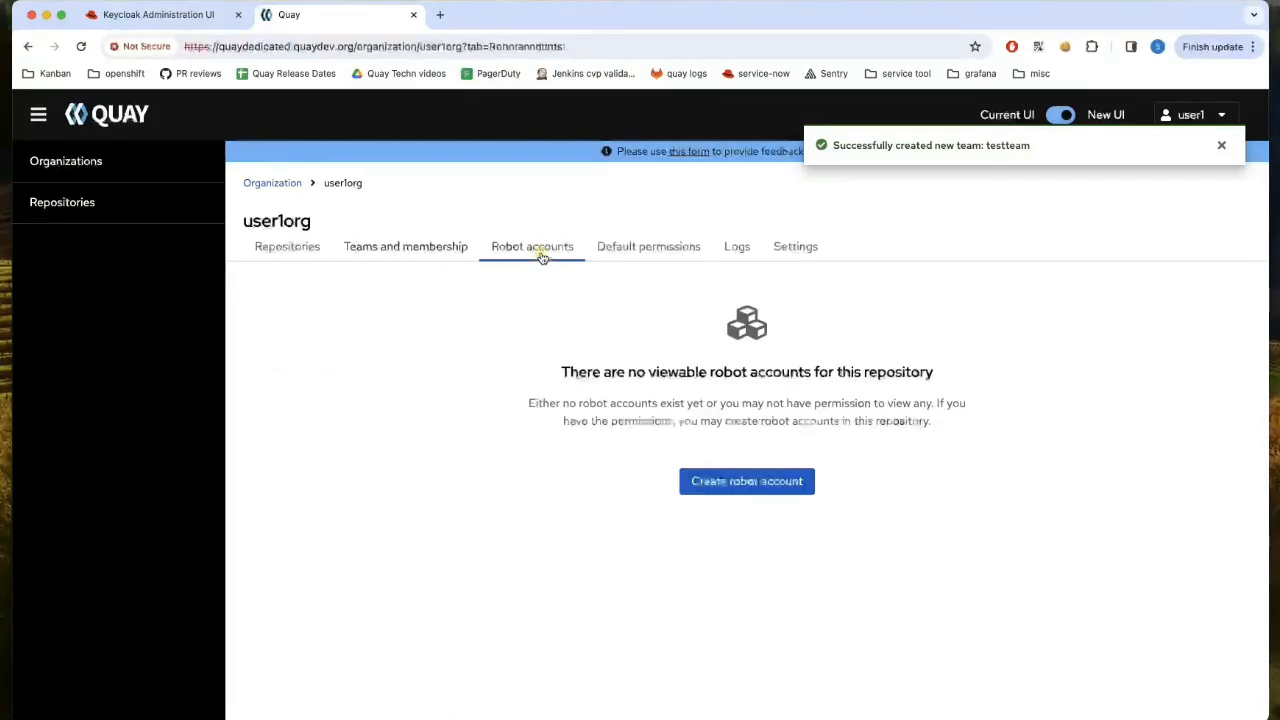
- Create a robot account named test, giving user1org+test
{"action": "left_click", "coordinate": [734, 483]}
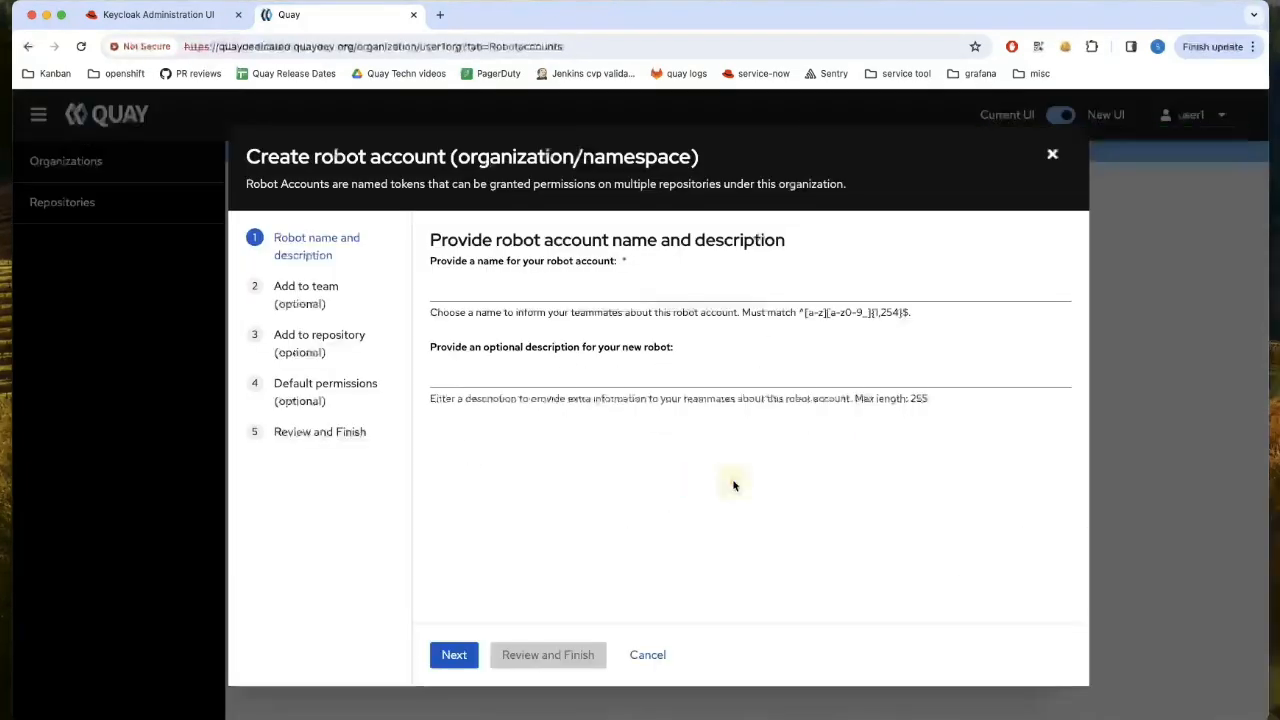
{"action": "left_click", "coordinate": [560, 290]}
{"action": "type", "text": "t"}
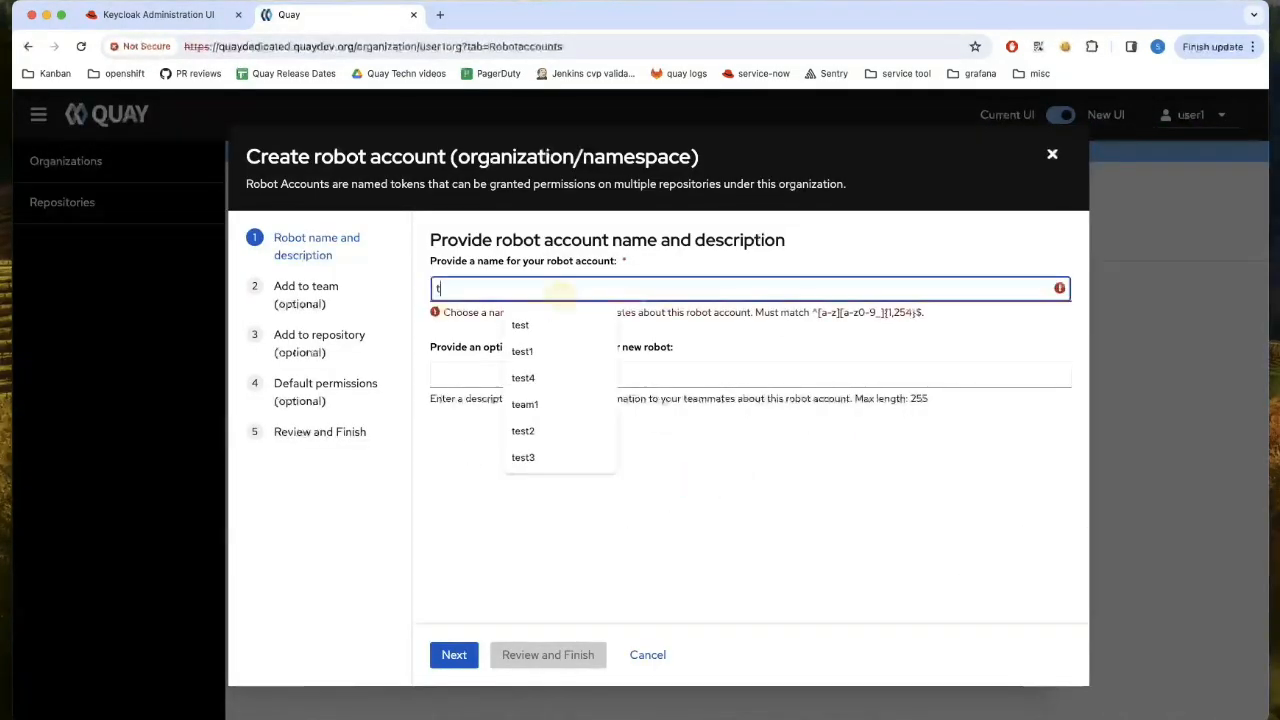
{"action": "type", "text": "est"}
{"action": "left_click", "coordinate": [802, 470]}
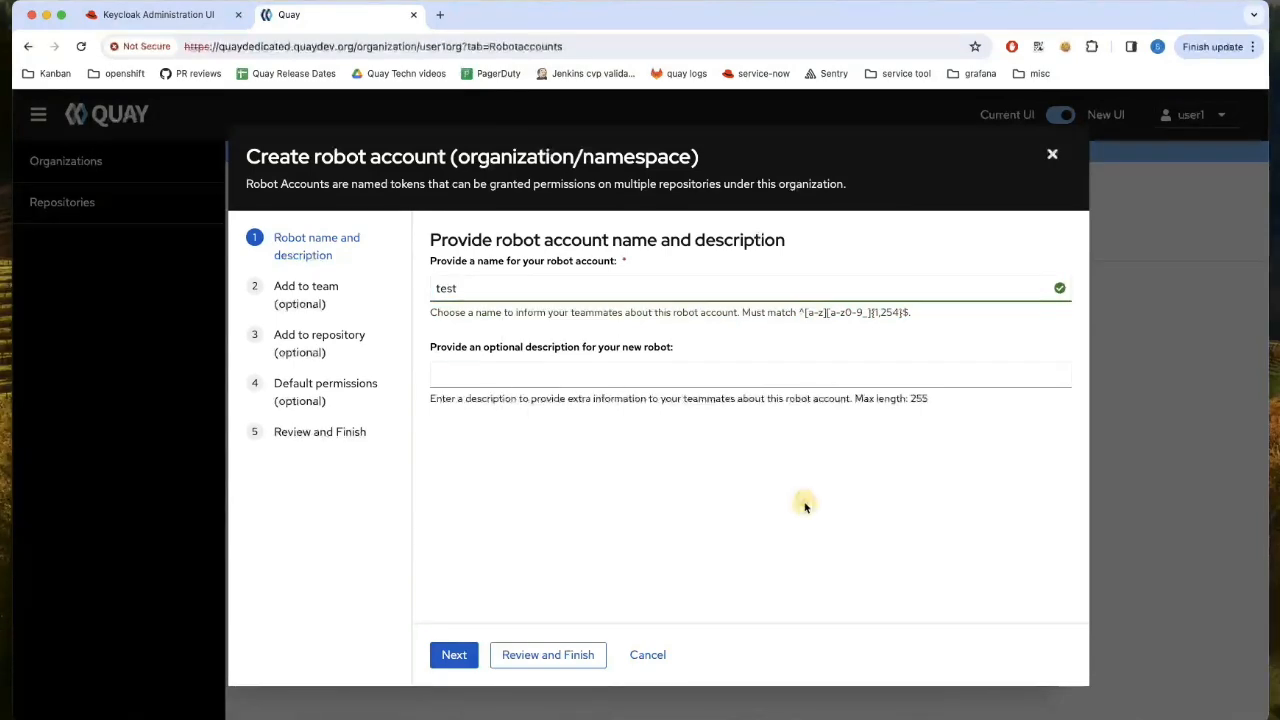
{"action": "left_click", "coordinate": [566, 655]}
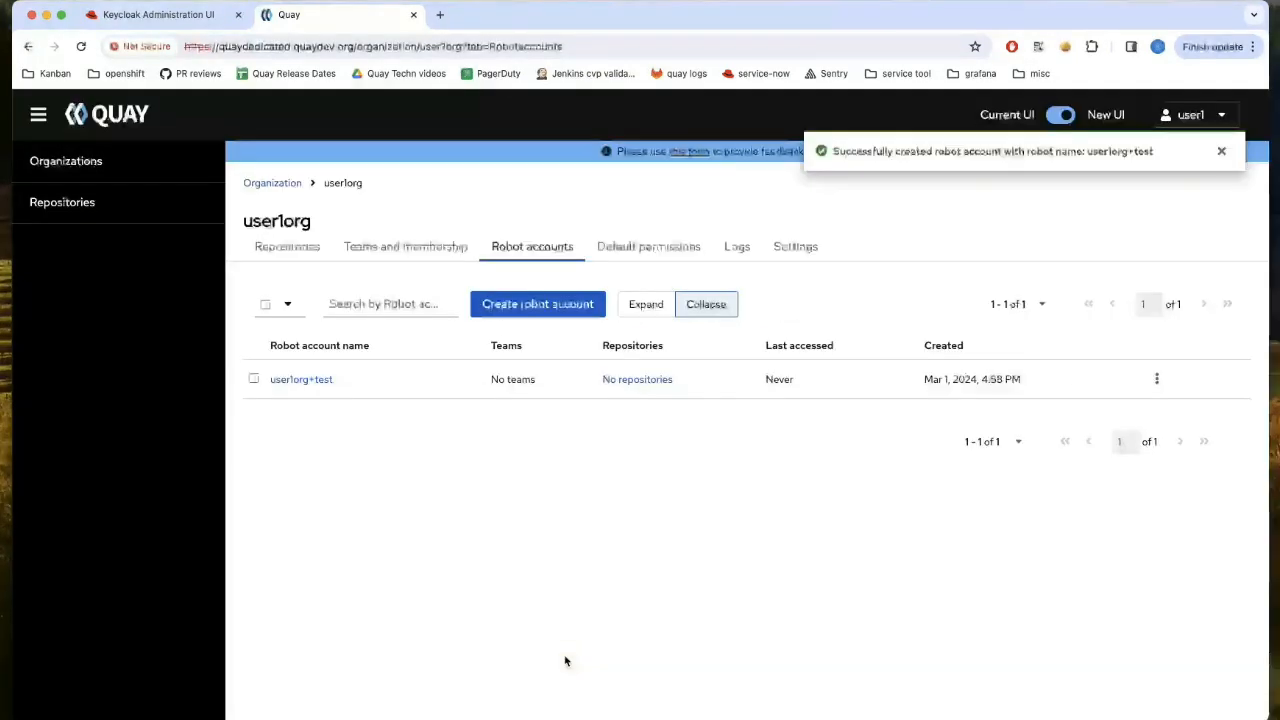
- Add the robot account user1org+test as a member of testteam
{"action": "left_click", "coordinate": [415, 247]}
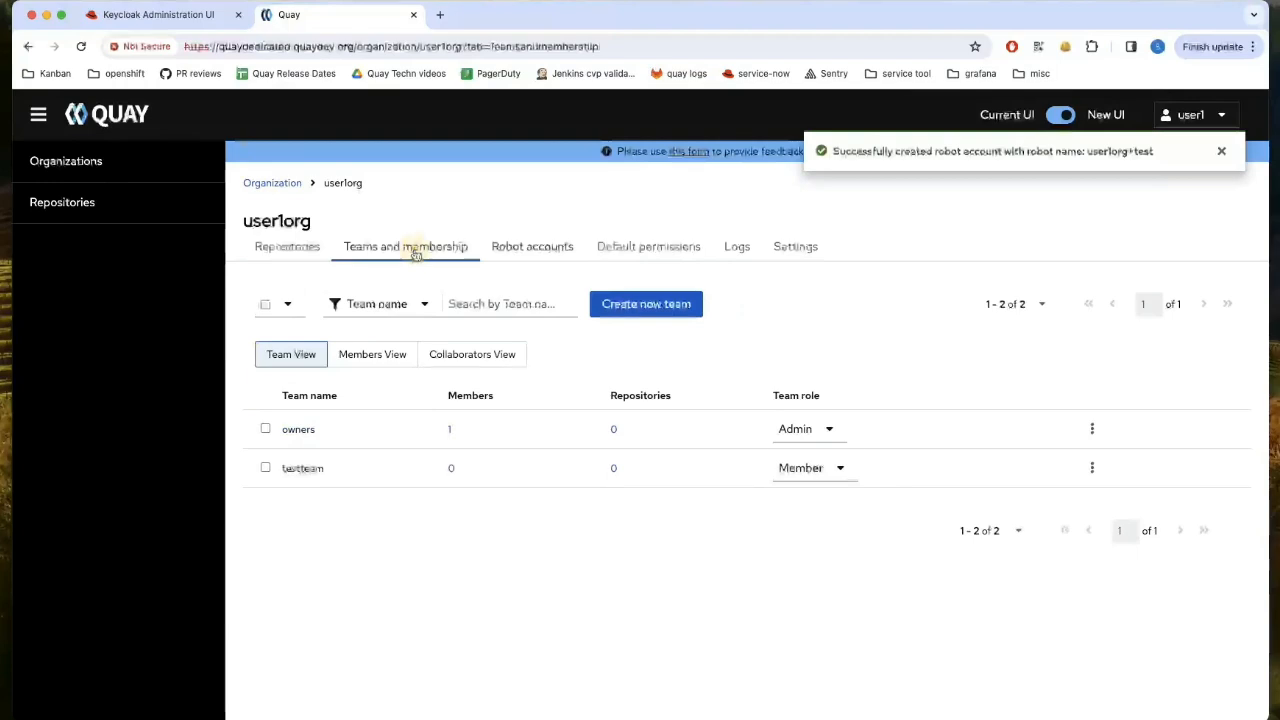
{"action": "left_click", "coordinate": [450, 470]}
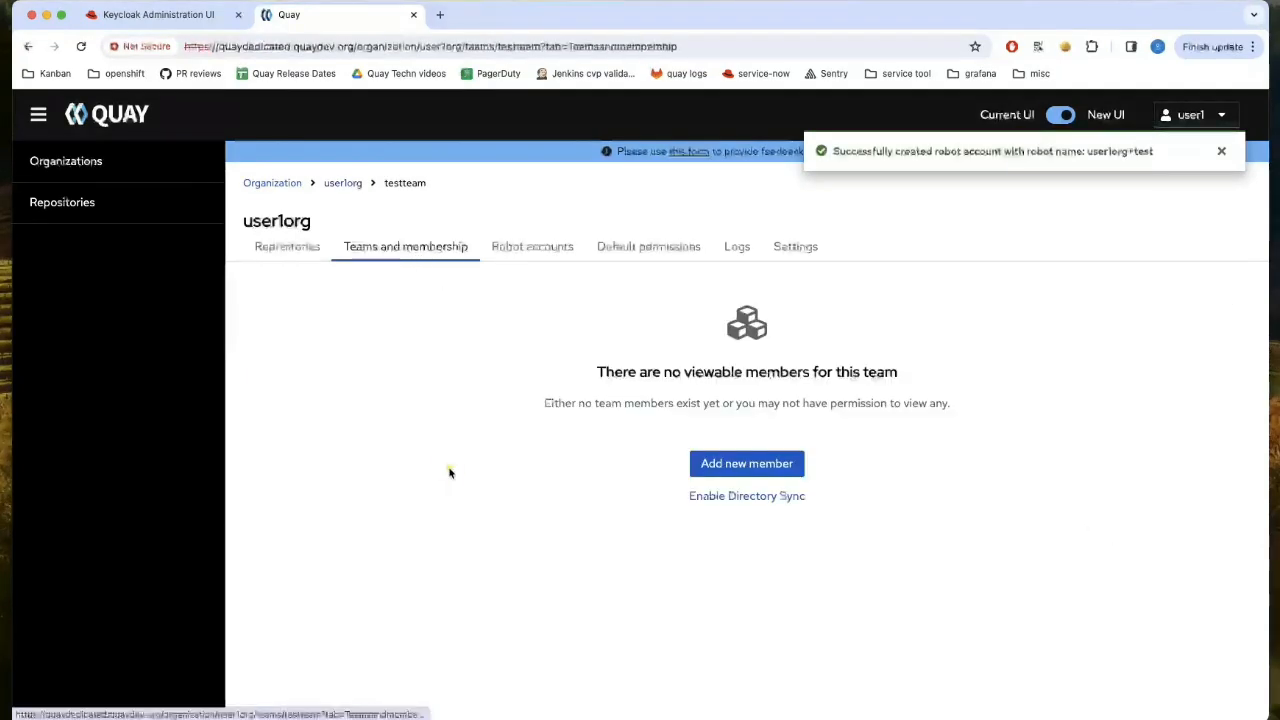
{"action": "left_click", "coordinate": [713, 468]}
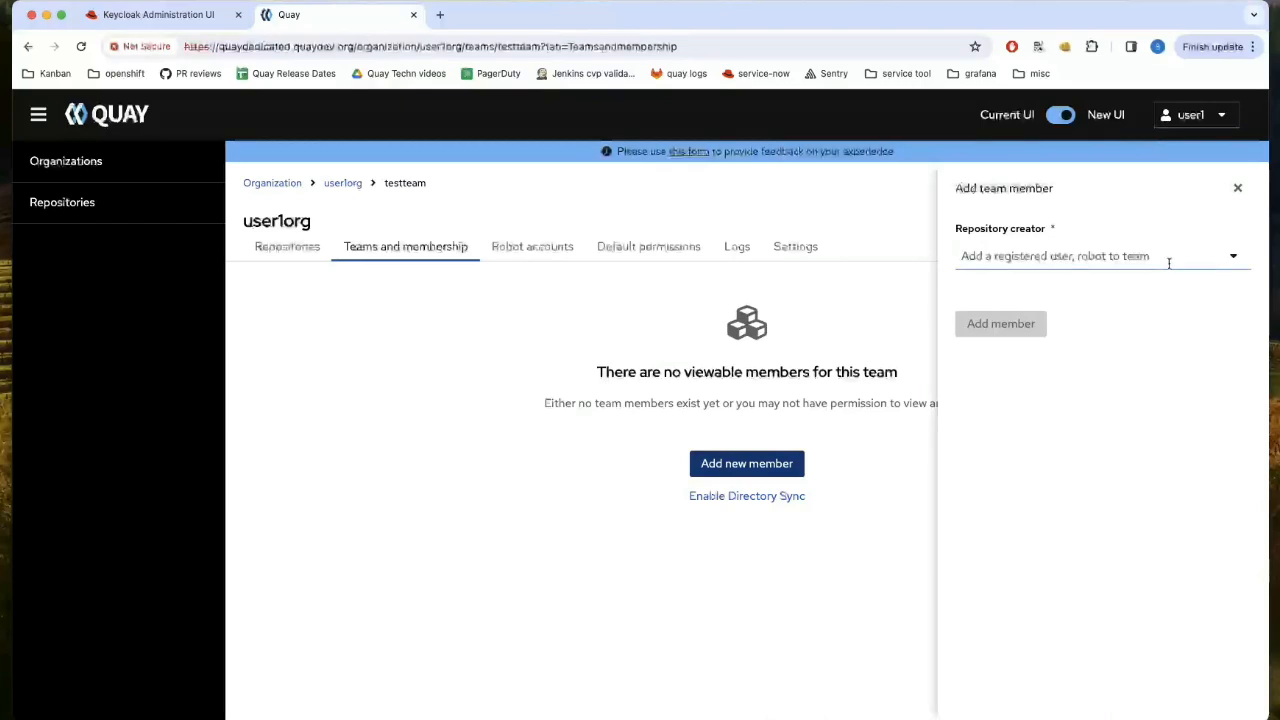
{"action": "left_click", "coordinate": [1230, 256]}
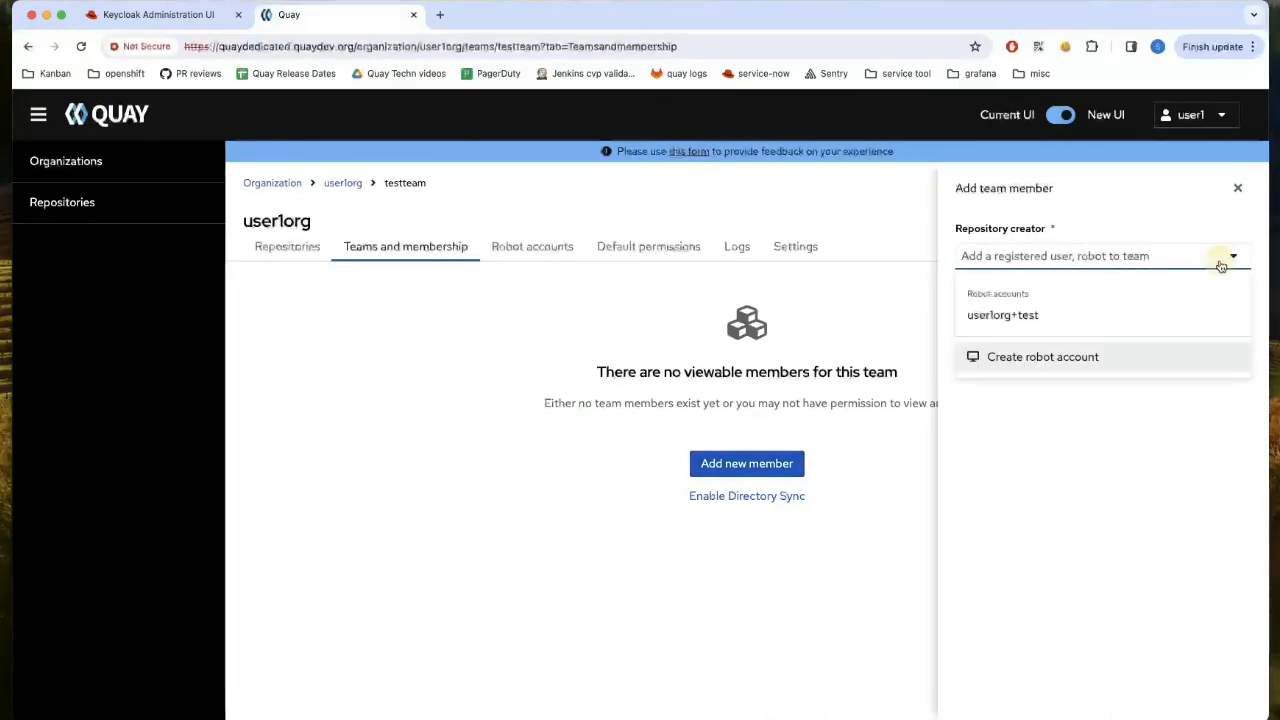
{"action": "left_click", "coordinate": [1177, 318]}
{"action": "left_click", "coordinate": [1002, 330]}
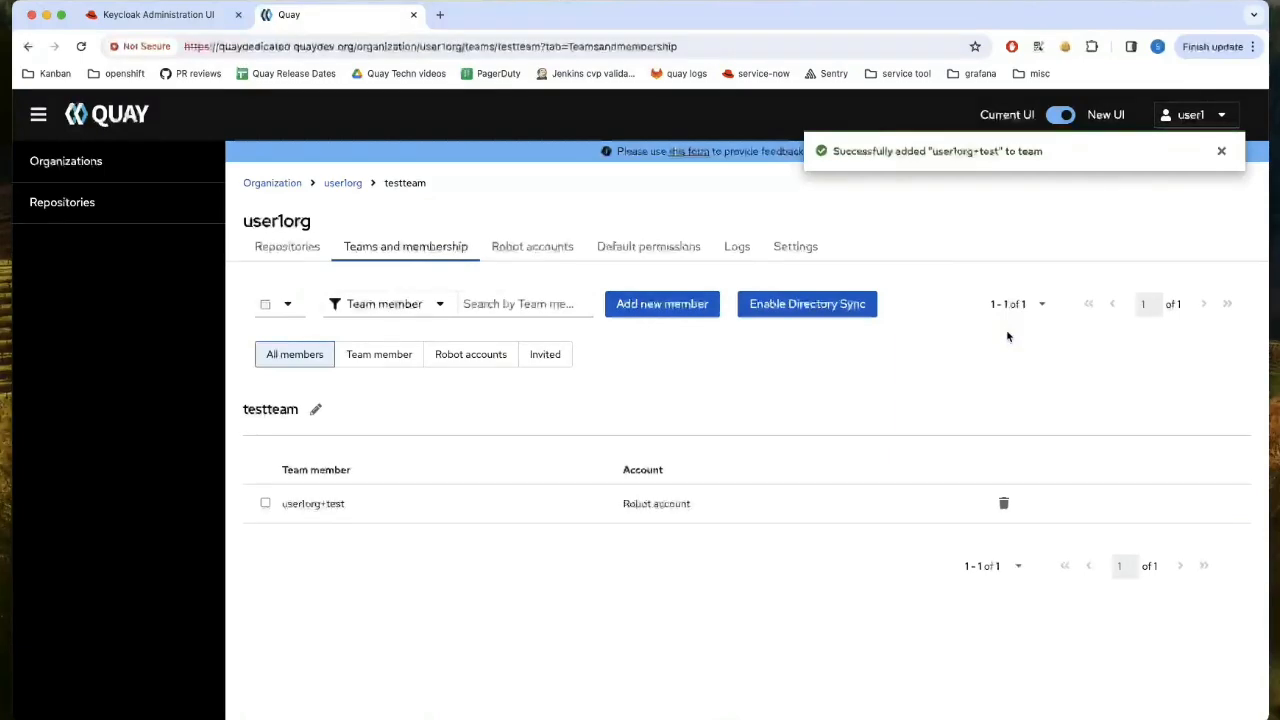
- Add the user test as another testteam member
{"action": "left_click", "coordinate": [665, 316]}
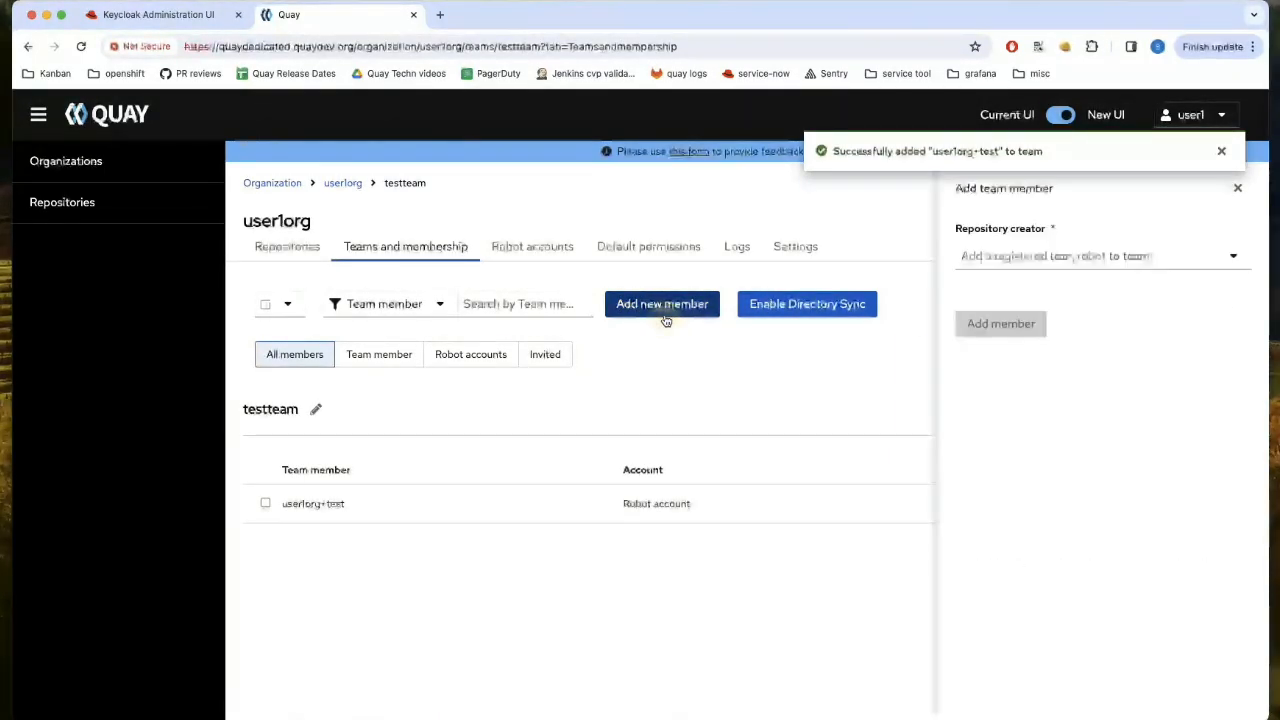
{"action": "left_click", "coordinate": [1063, 257]}
{"action": "type", "text": "test"}
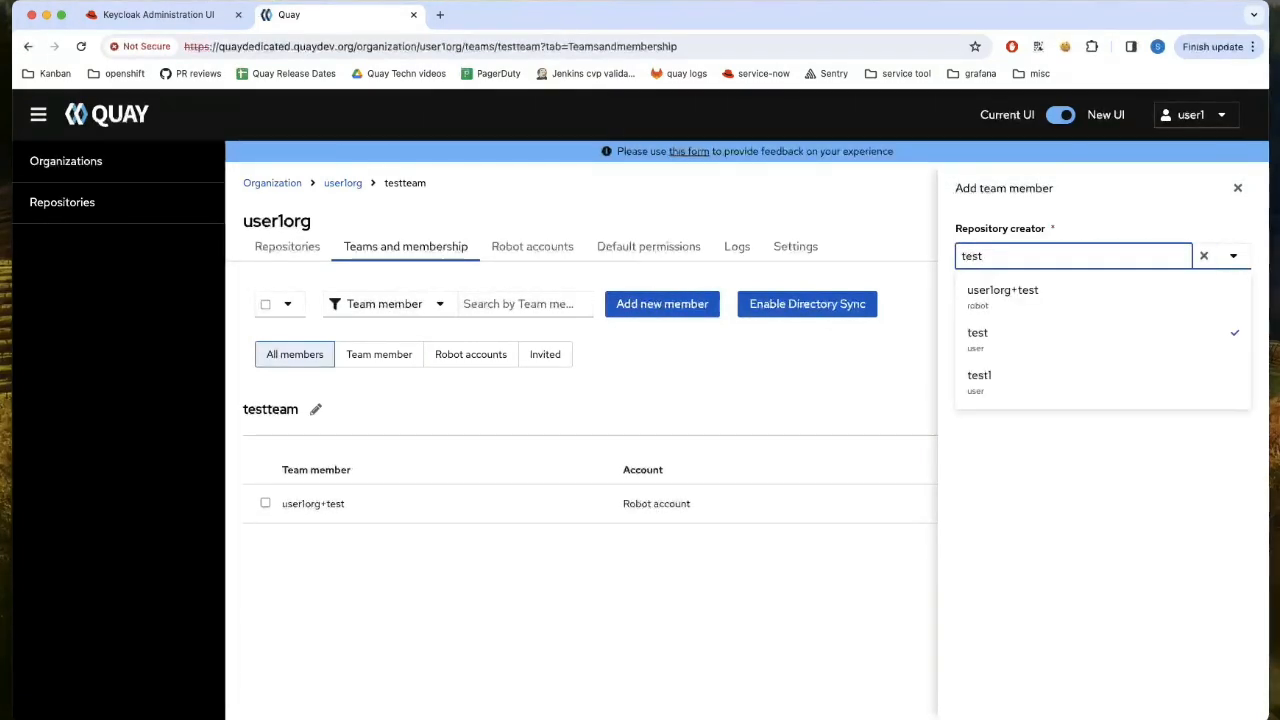
{"action": "left_click", "coordinate": [1068, 357]}
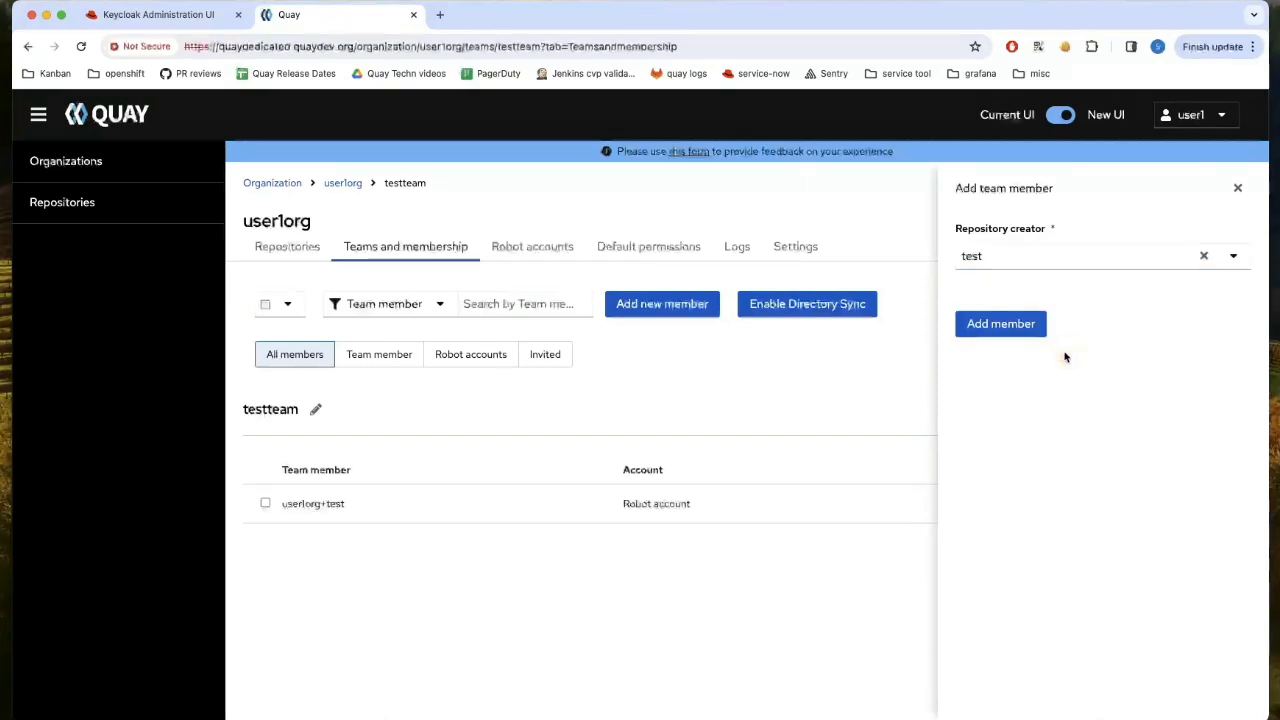
{"action": "left_click", "coordinate": [1000, 326]}
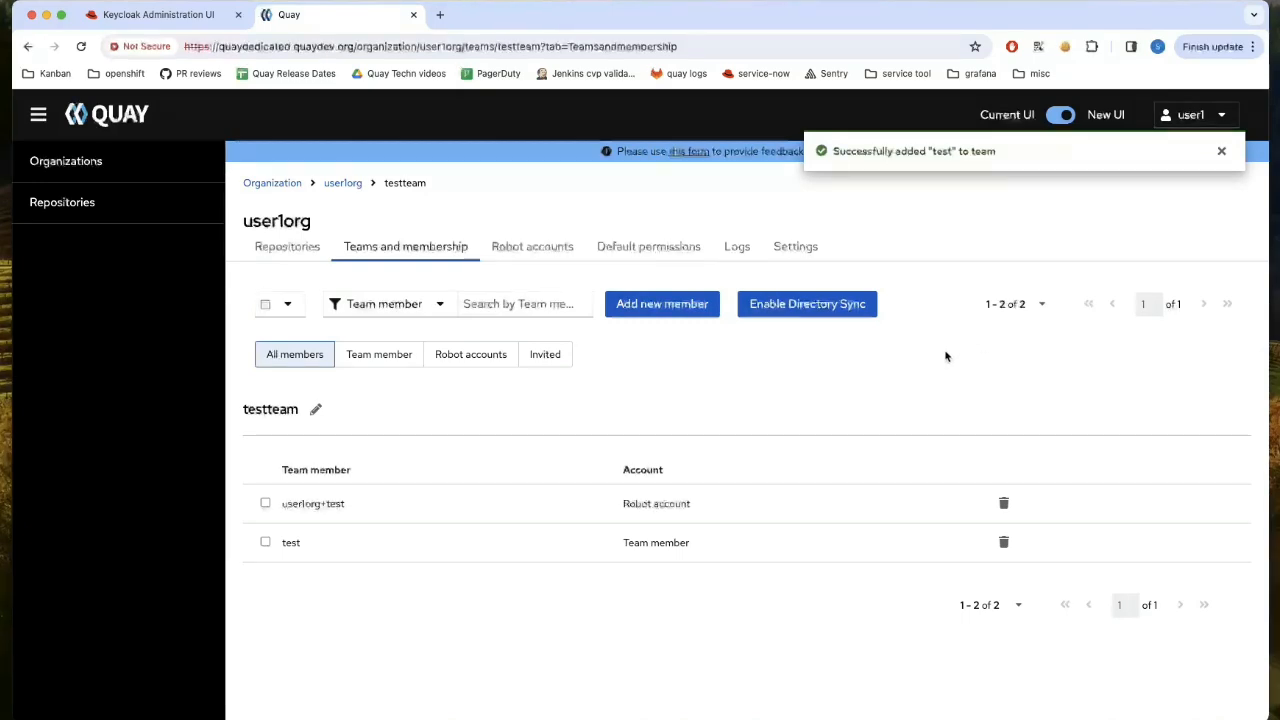
- Open testteam's Enable OIDC Directory Syncing dialog and focus the group name field
{"action": "left_click", "coordinate": [817, 317]}
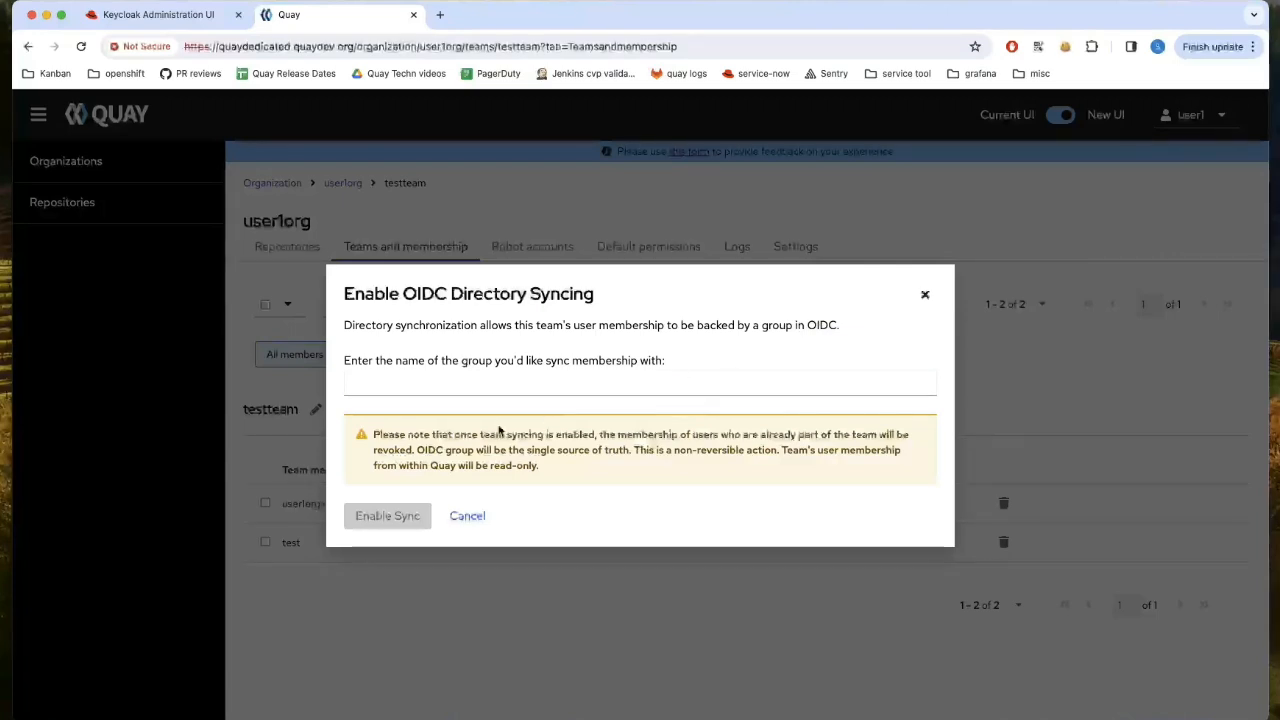
{"action": "double_click", "coordinate": [393, 437]}
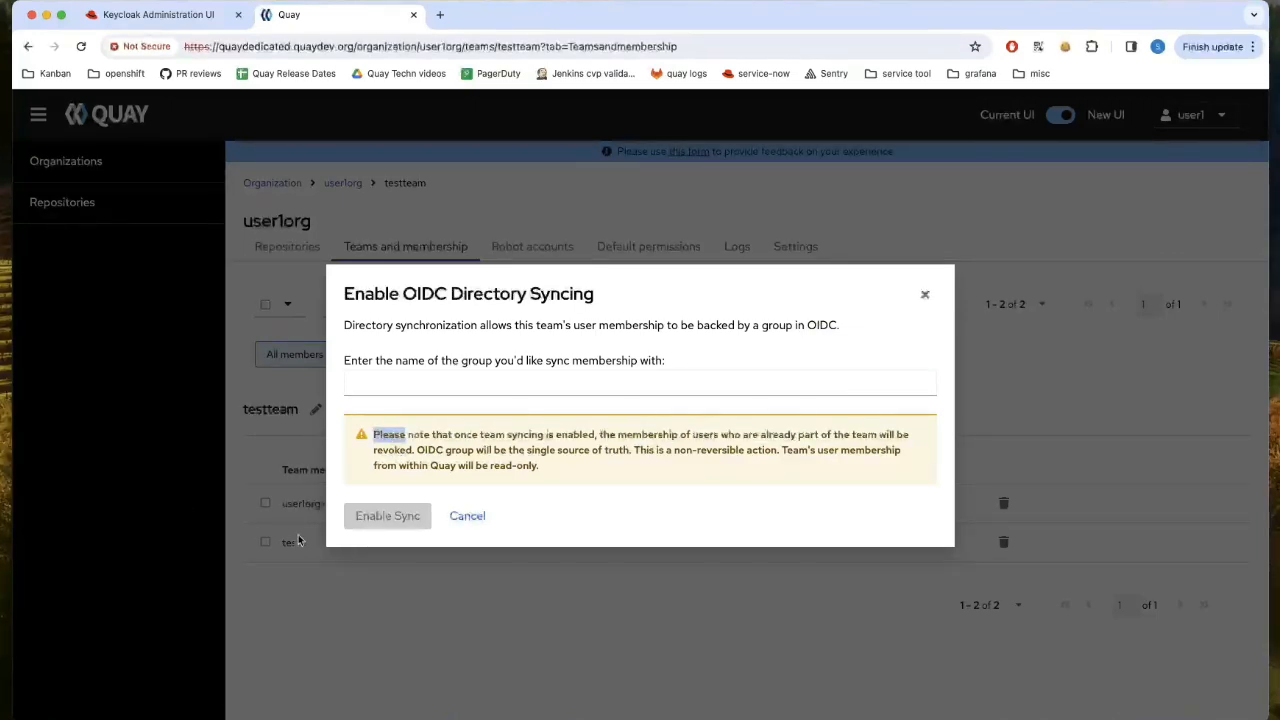
{"action": "left_click", "coordinate": [385, 432]}
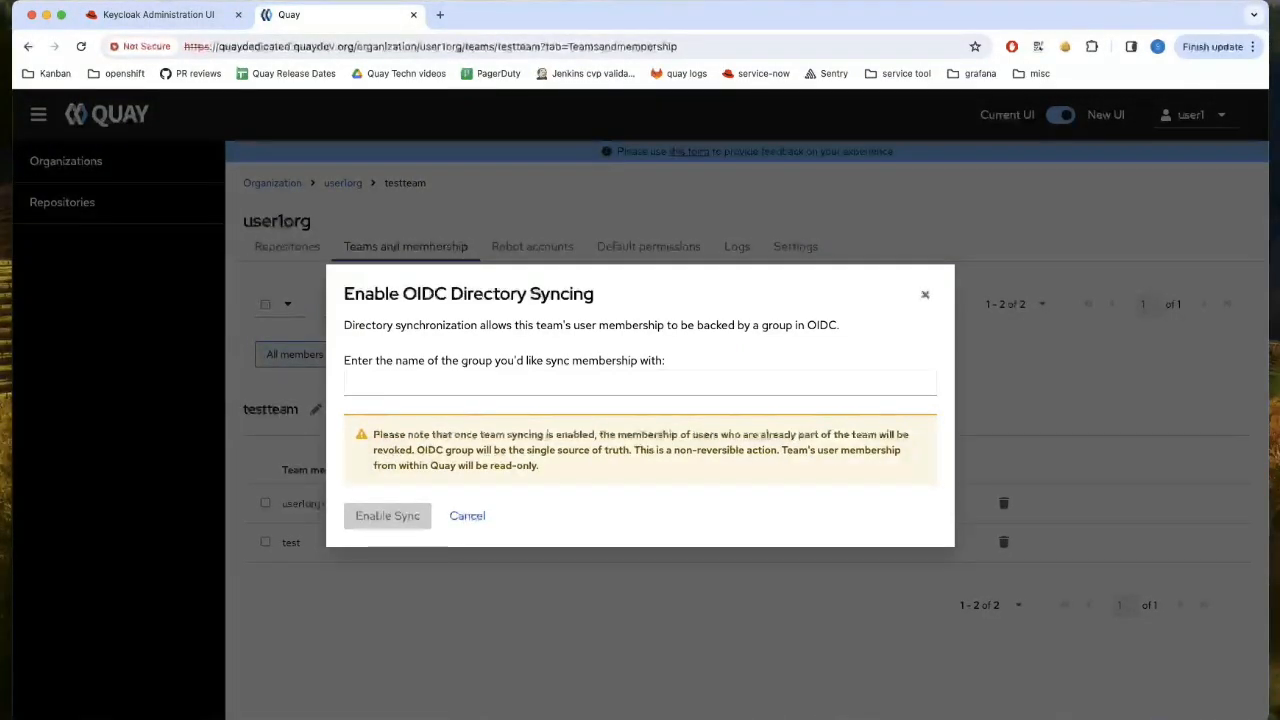
{"action": "left_click", "coordinate": [500, 383]}
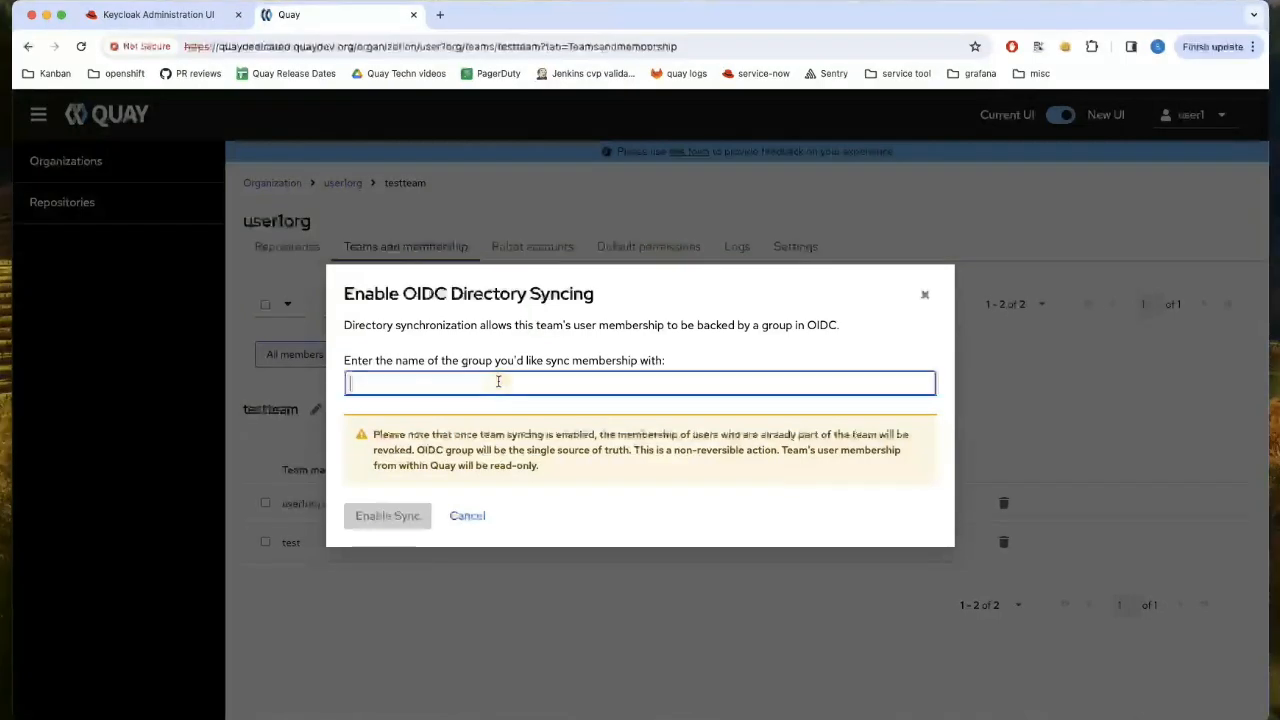
{"action": "left_click", "coordinate": [202, 22]}
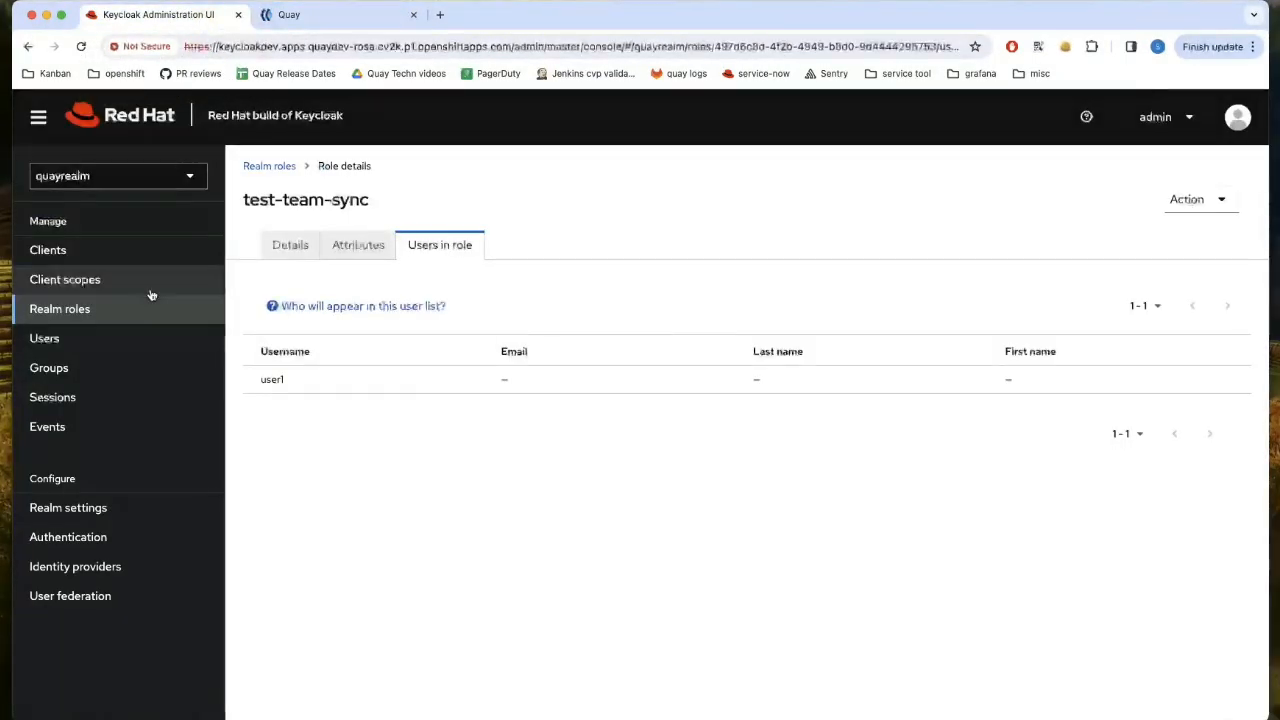
{"action": "double_click", "coordinate": [281, 201]}
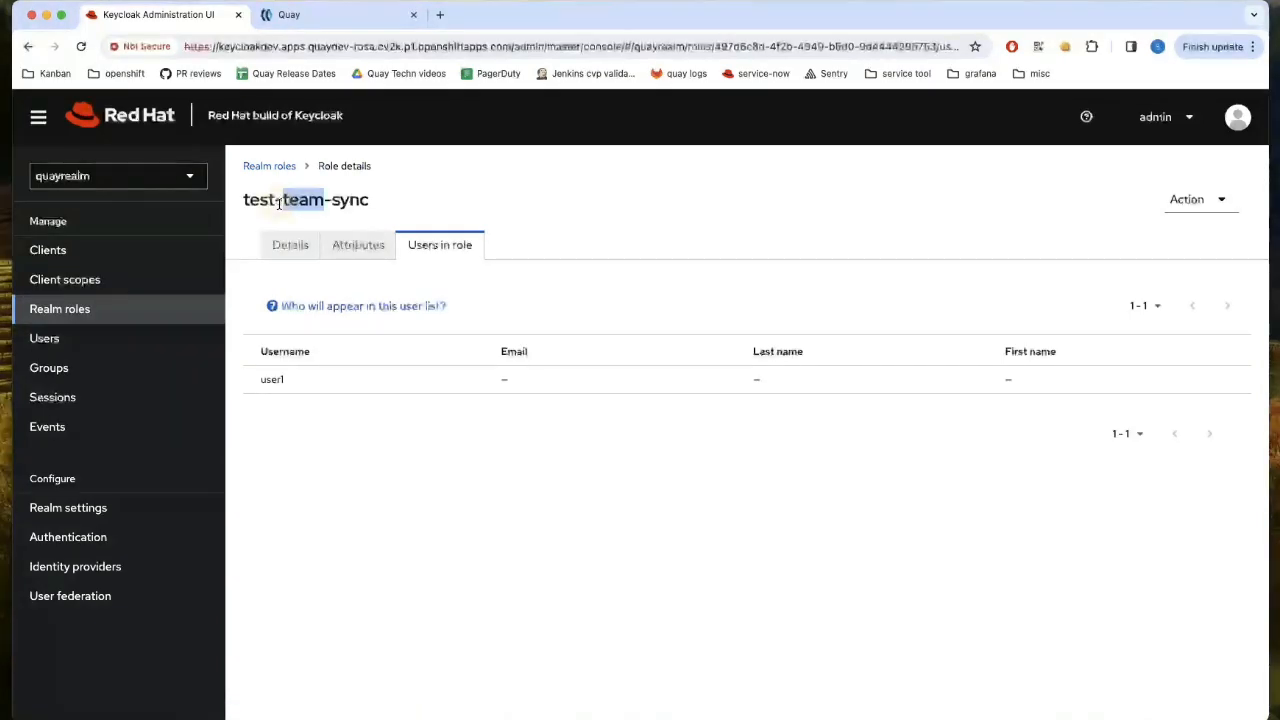
{"action": "left_click_drag", "start_coordinate": [244, 201], "coordinate": [371, 205]}
{"action": "key", "text": "super+c"}
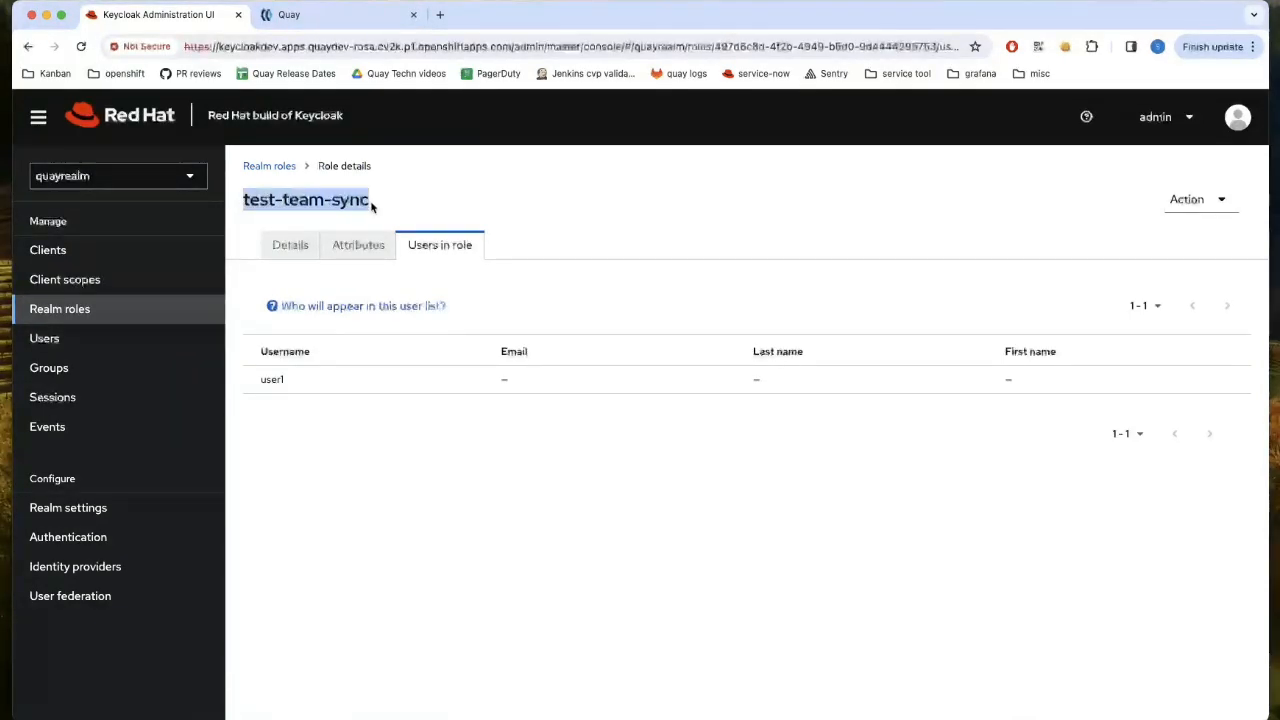
{"action": "left_click", "coordinate": [289, 14]}
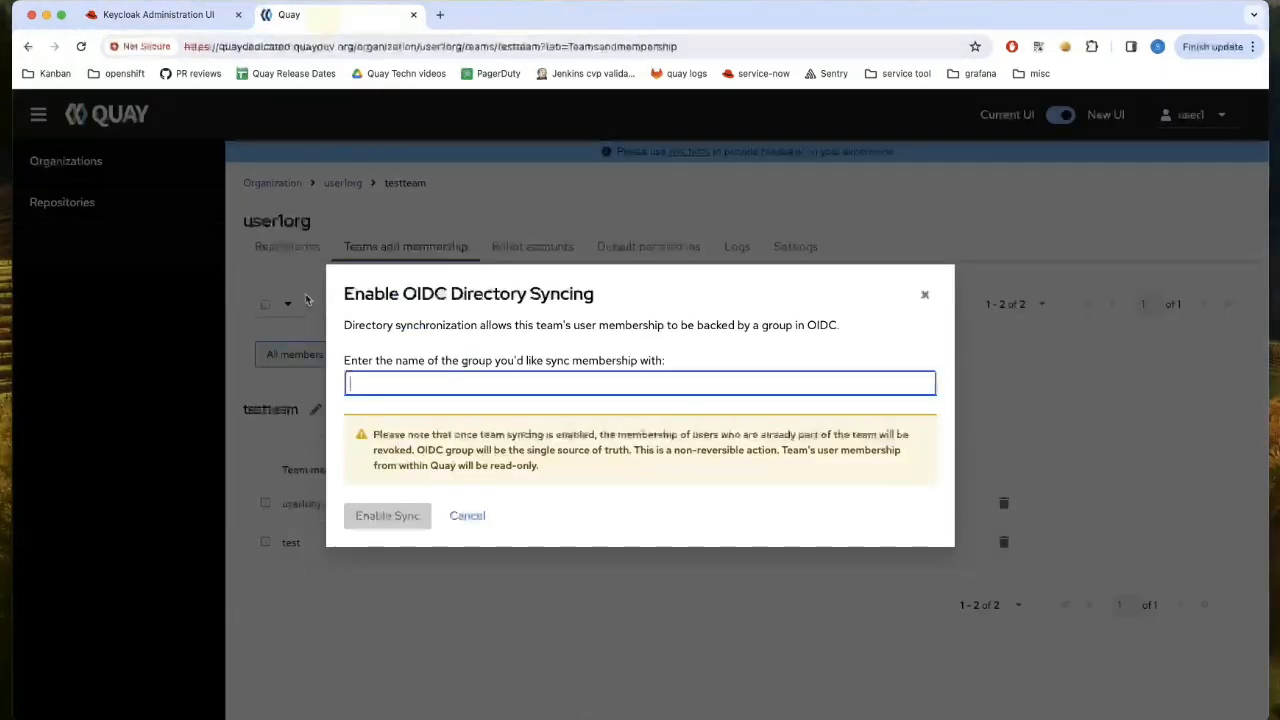
- Enable sync of testteam with OIDC group test-team-sync, leaving only robot user1org+test as member
{"action": "key", "text": "super+v"}
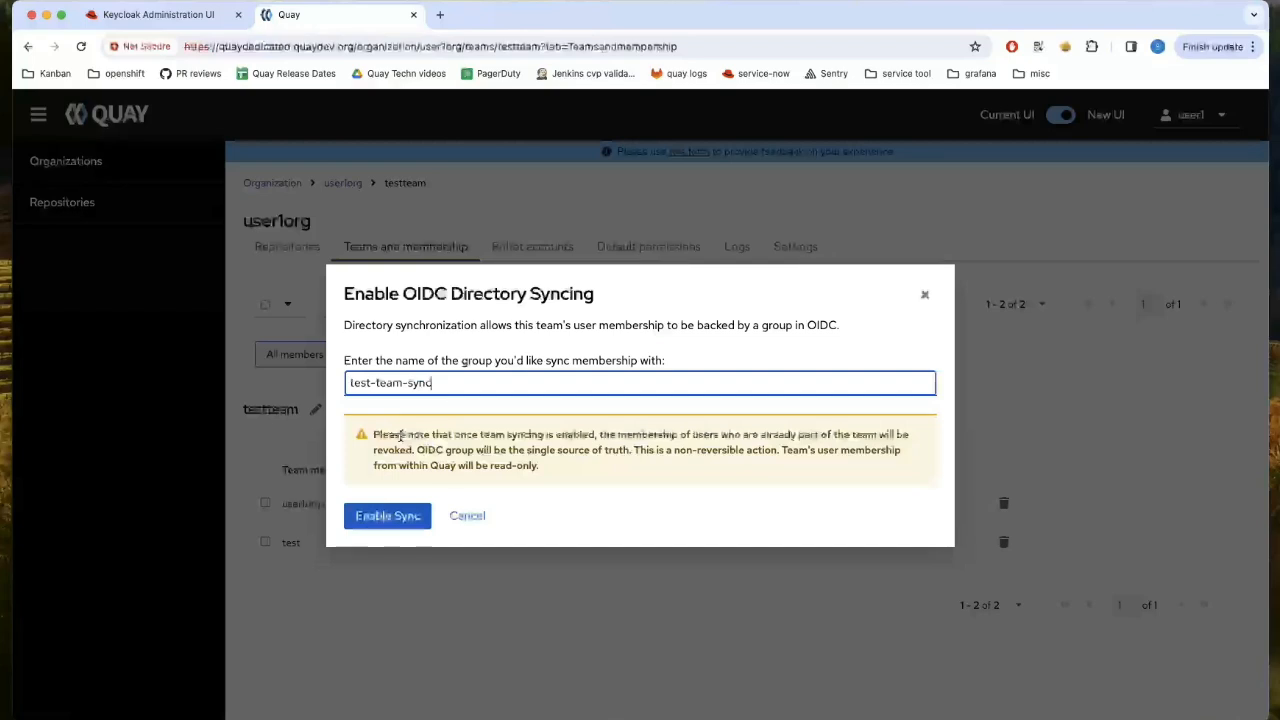
{"action": "left_click", "coordinate": [381, 527]}
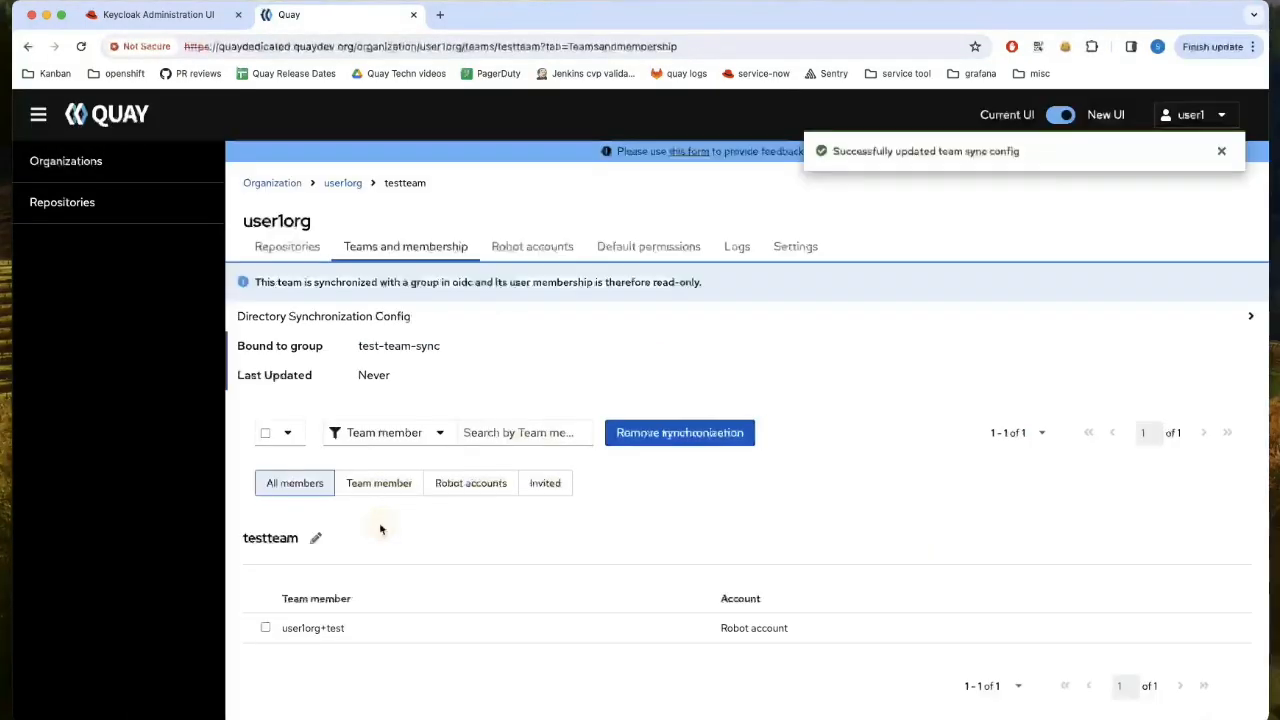
{"action": "scroll", "coordinate": [733, 541], "scroll_direction": "down", "scroll_amount": 1}
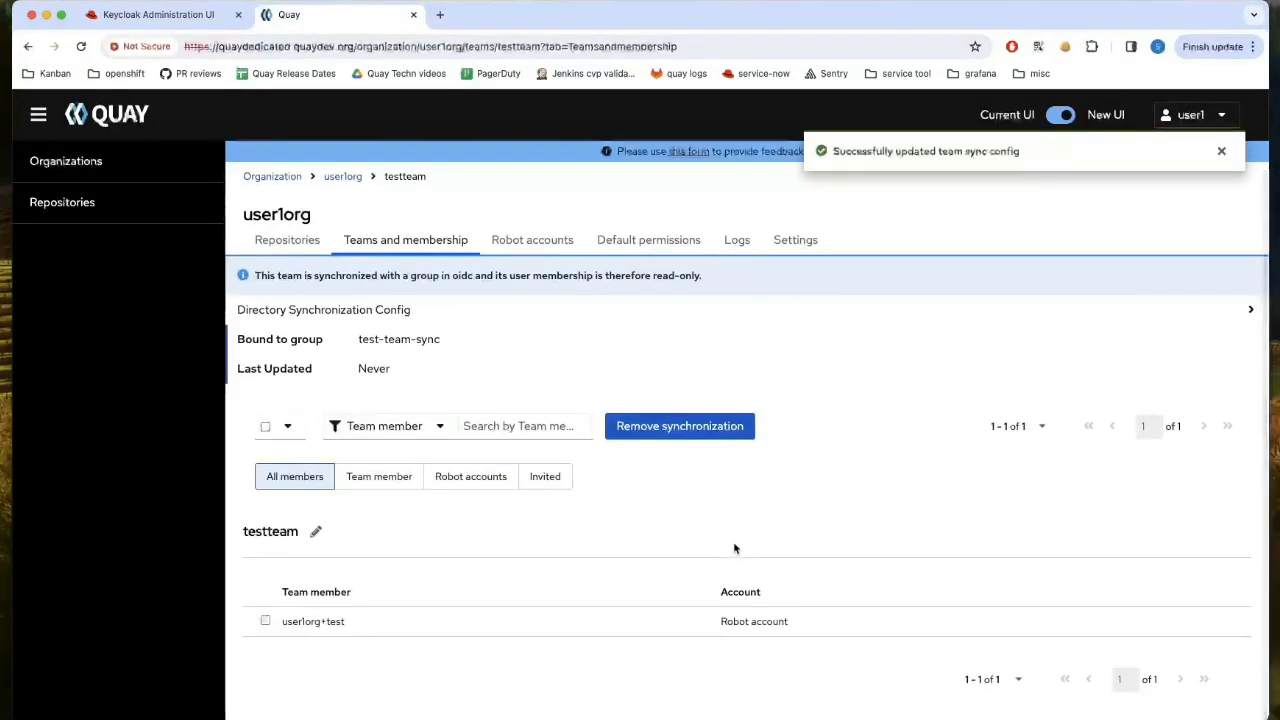
{"action": "triple_click", "coordinate": [749, 622]}
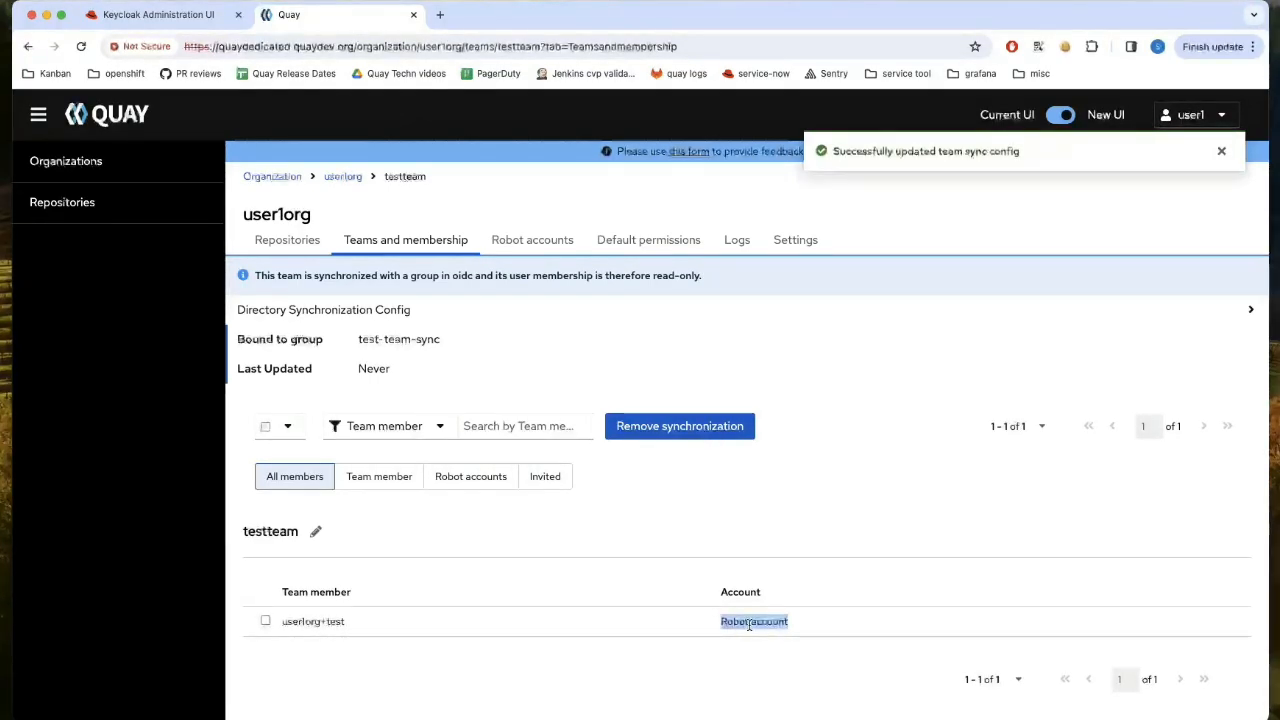
{"action": "left_click", "coordinate": [707, 655]}
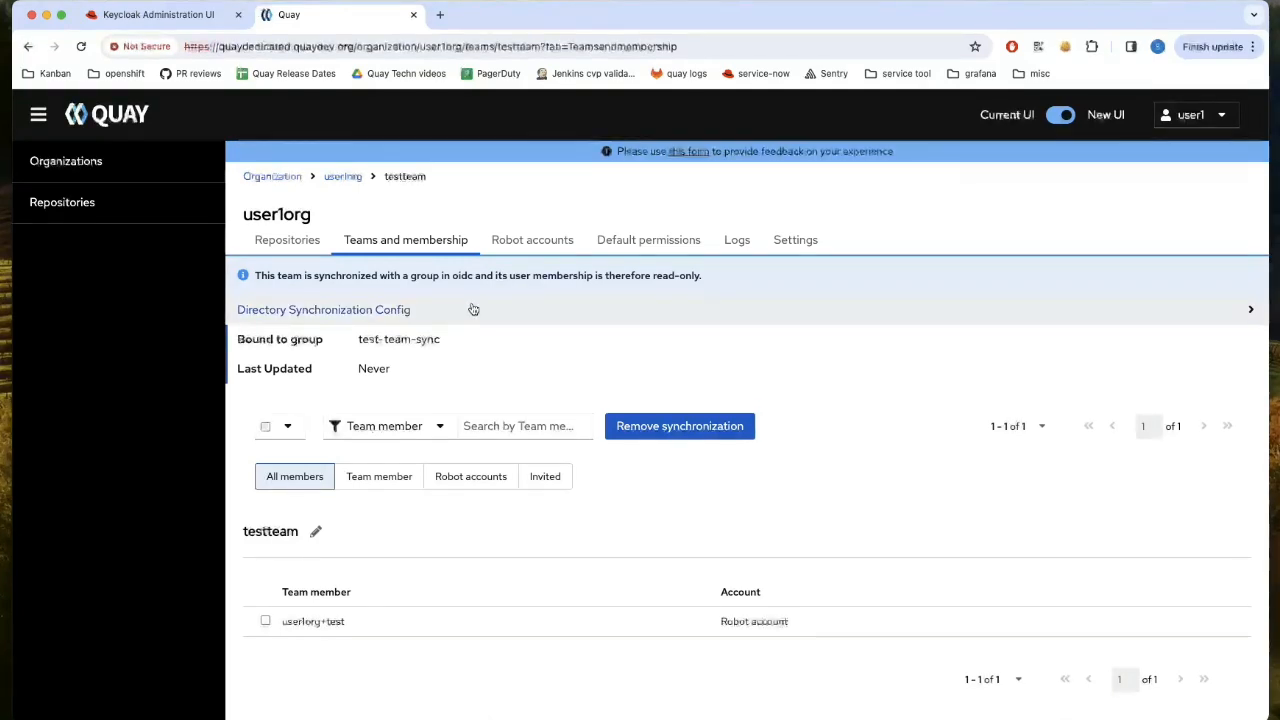
{"action": "left_click", "coordinate": [474, 309]}
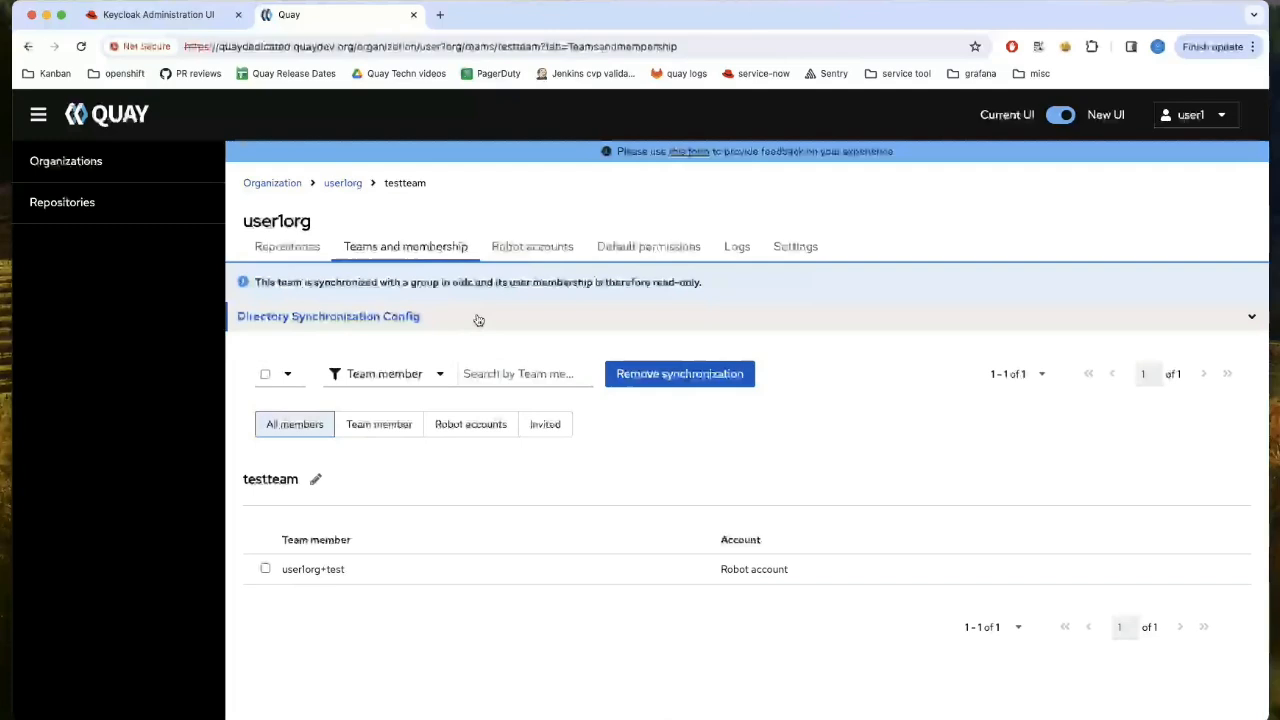
{"action": "left_click", "coordinate": [478, 320]}
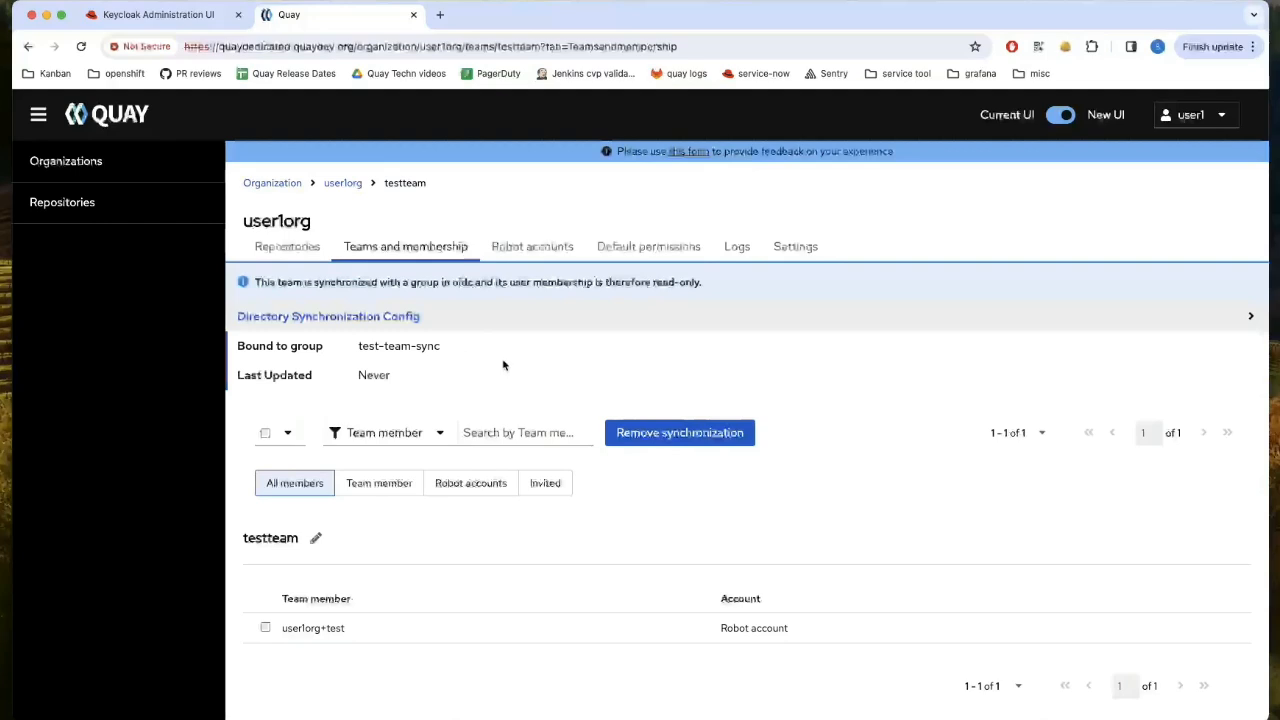
{"action": "scroll", "coordinate": [508, 365], "scroll_direction": "down", "scroll_amount": 1}
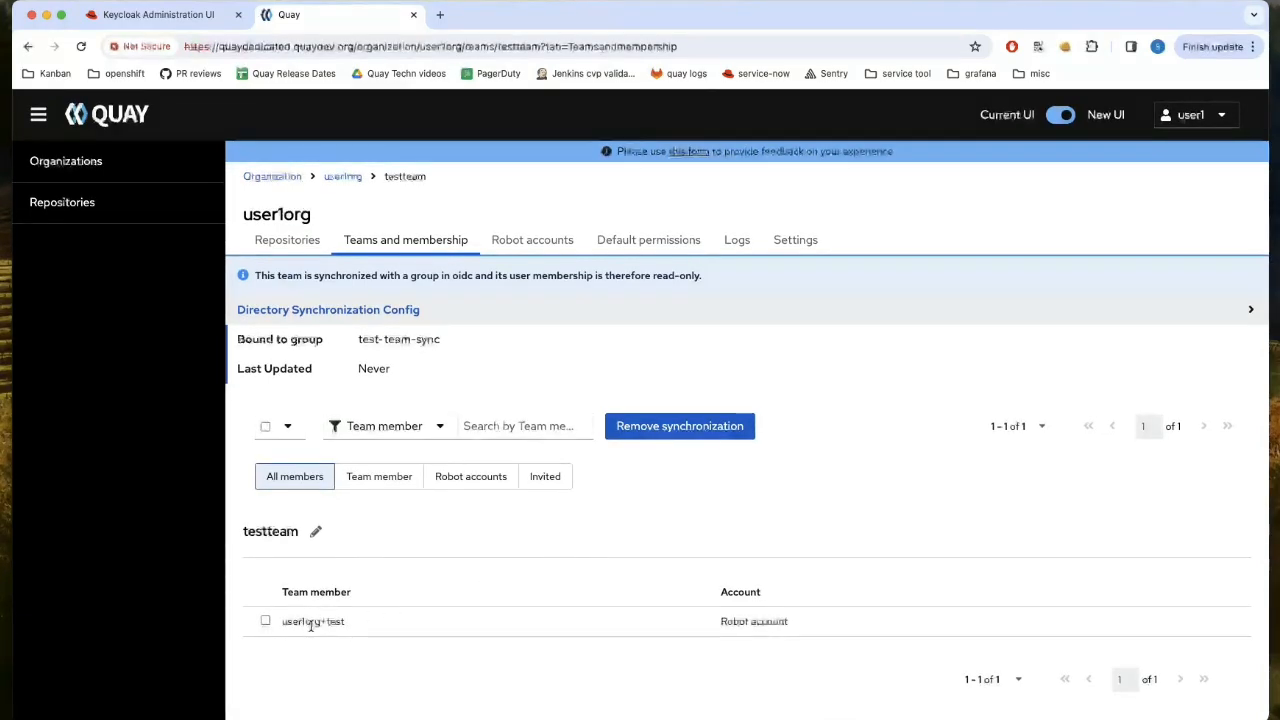
- Sign out of Quay and sign back in with KeyCloak
{"action": "left_click", "coordinate": [1206, 117]}
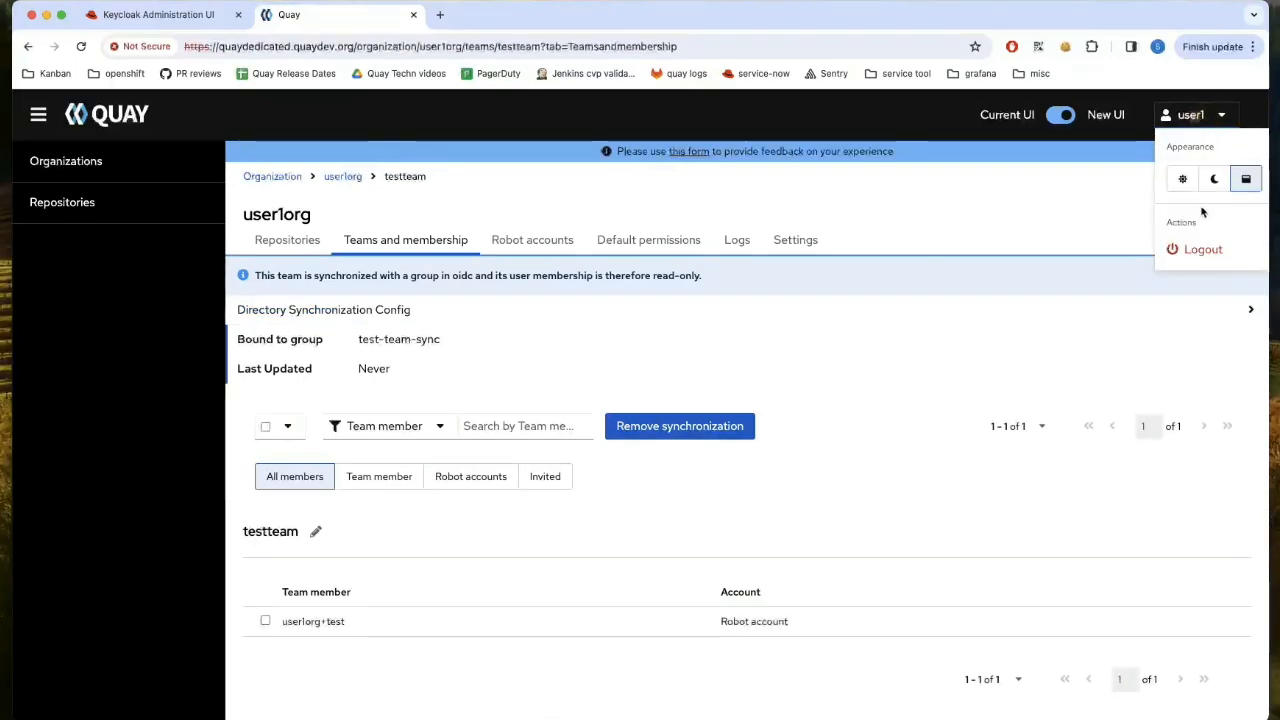
{"action": "left_click", "coordinate": [1200, 247]}
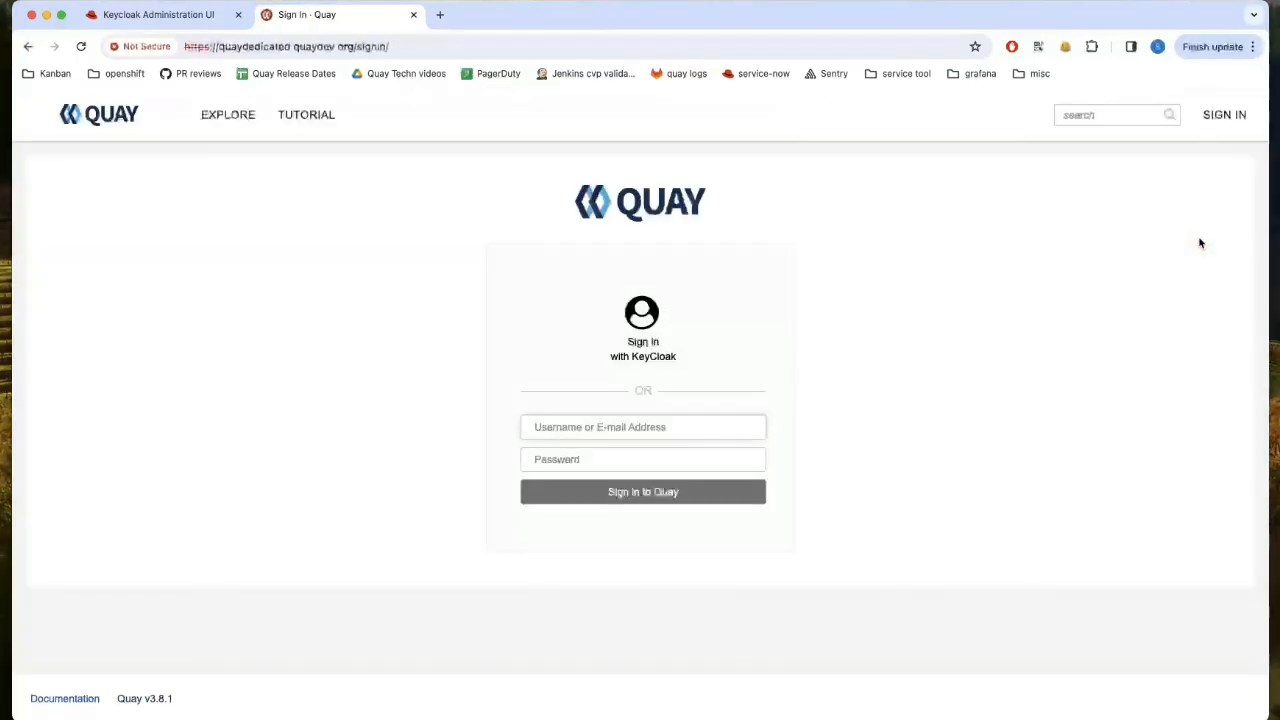
{"action": "left_click", "coordinate": [662, 352]}
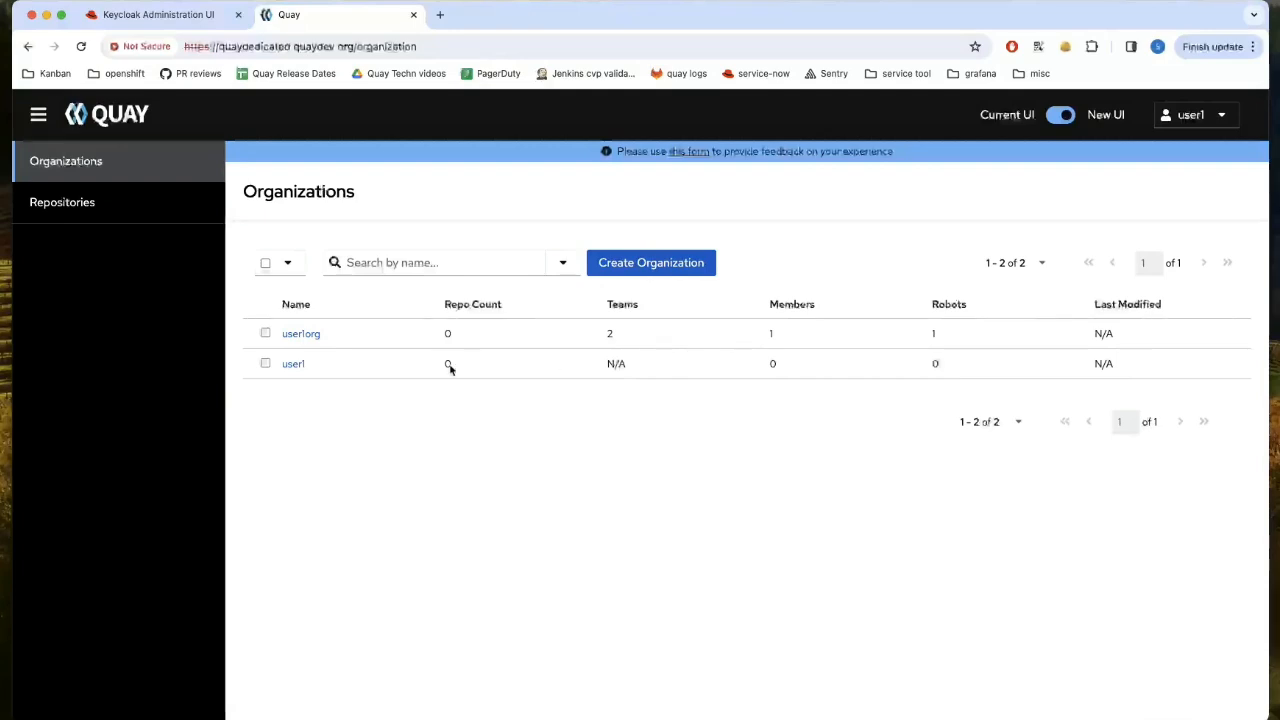
- Open user1org's testteam members and confirm the test user now appears beside robot user1org+test
{"action": "left_click", "coordinate": [307, 338]}
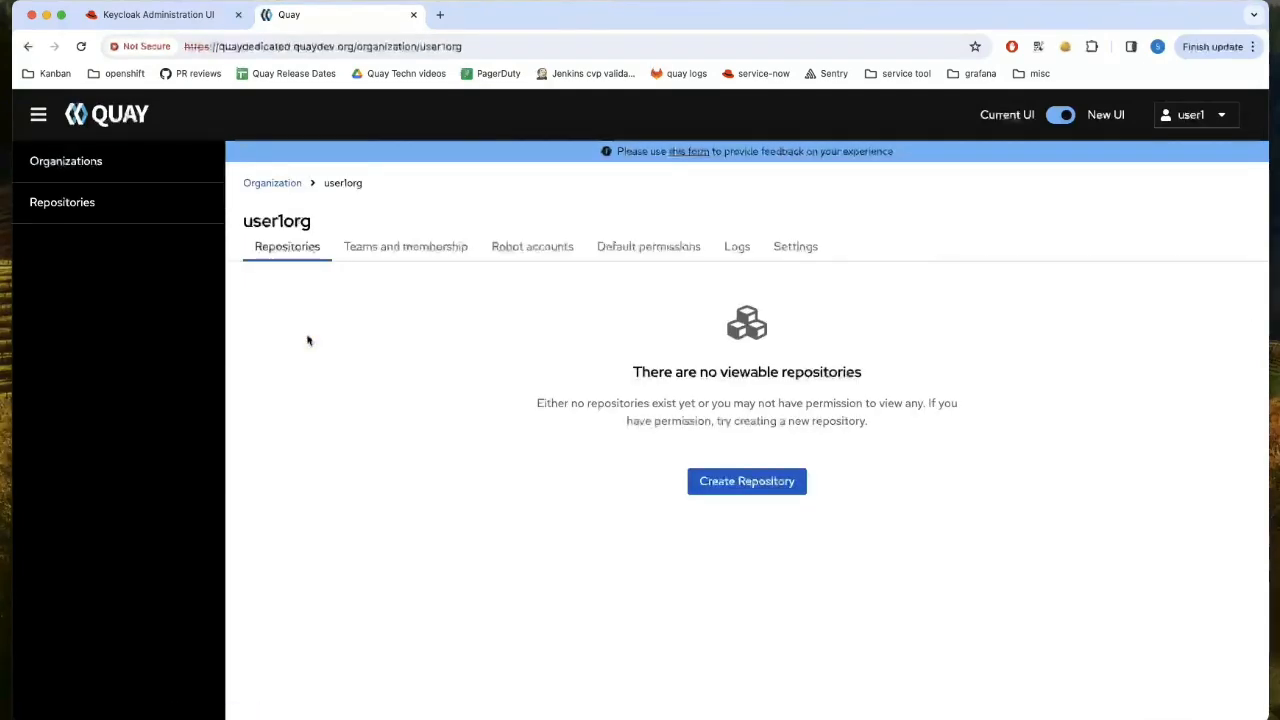
{"action": "left_click", "coordinate": [434, 252]}
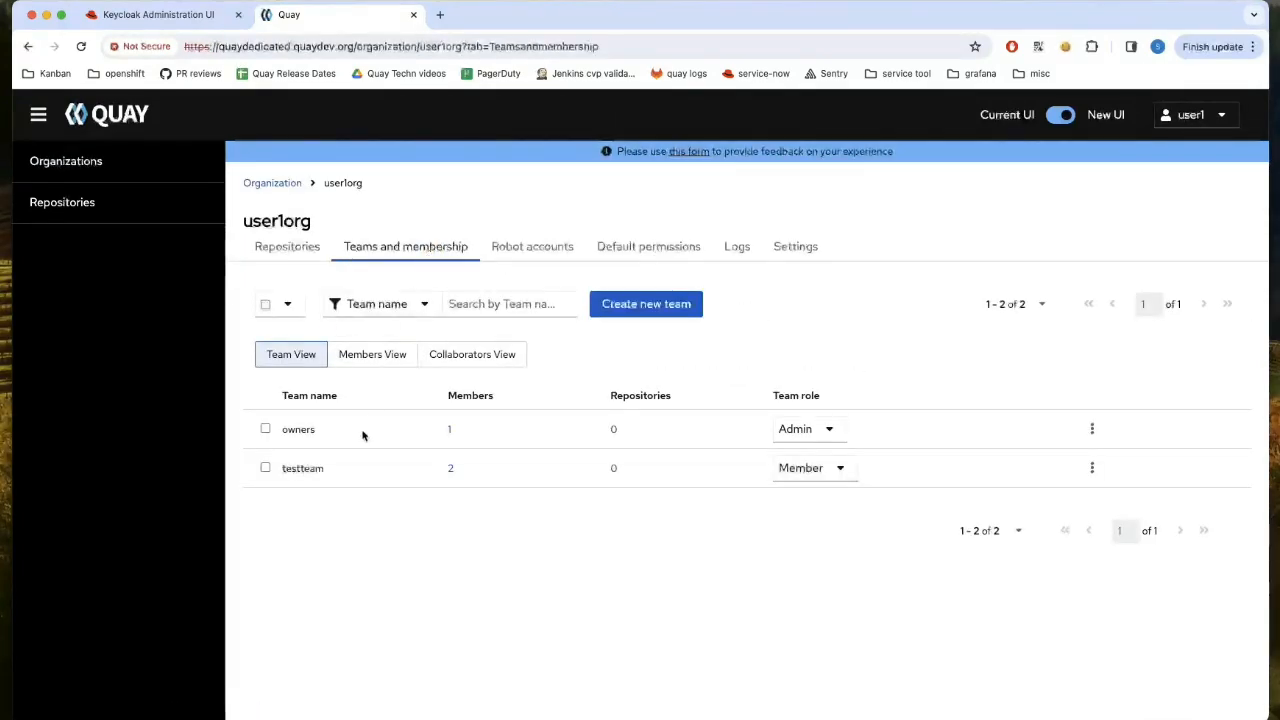
{"action": "left_click", "coordinate": [448, 469]}
{"action": "scroll", "coordinate": [446, 500], "scroll_direction": "down", "scroll_amount": 1}
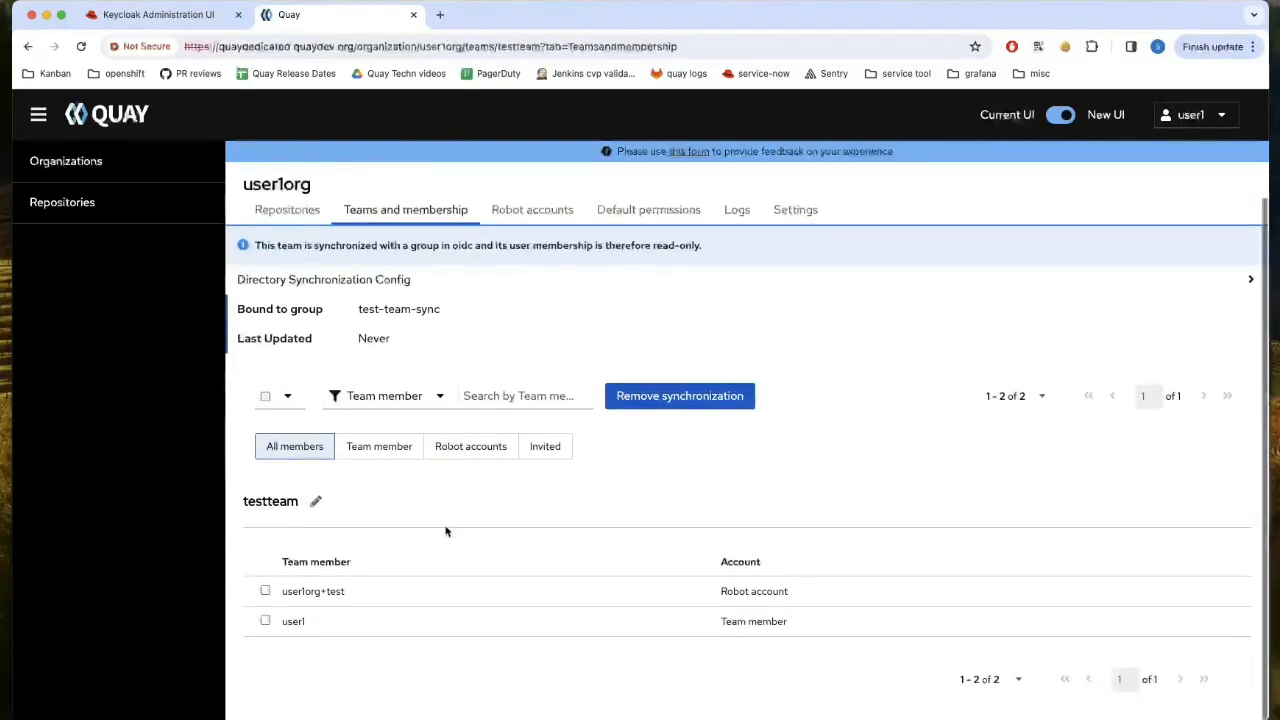
{"action": "double_click", "coordinate": [288, 622]}
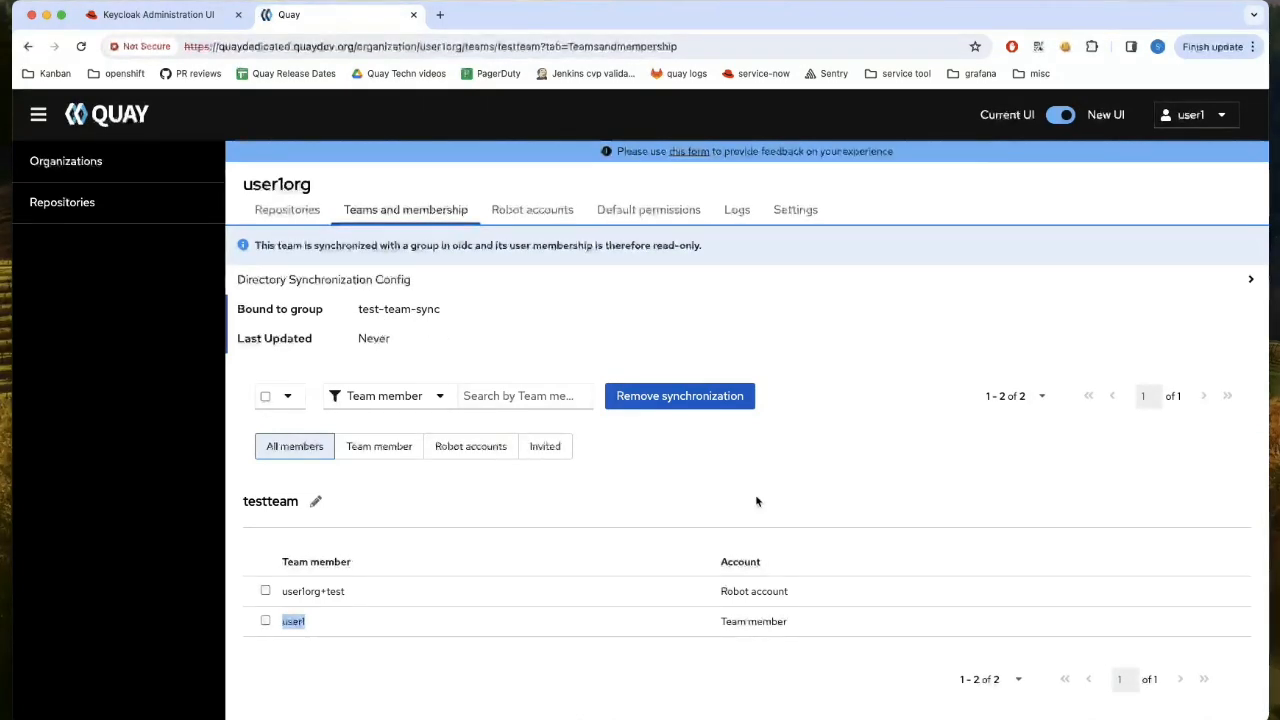
{"action": "scroll", "coordinate": [849, 437], "scroll_direction": "up", "scroll_amount": 1}
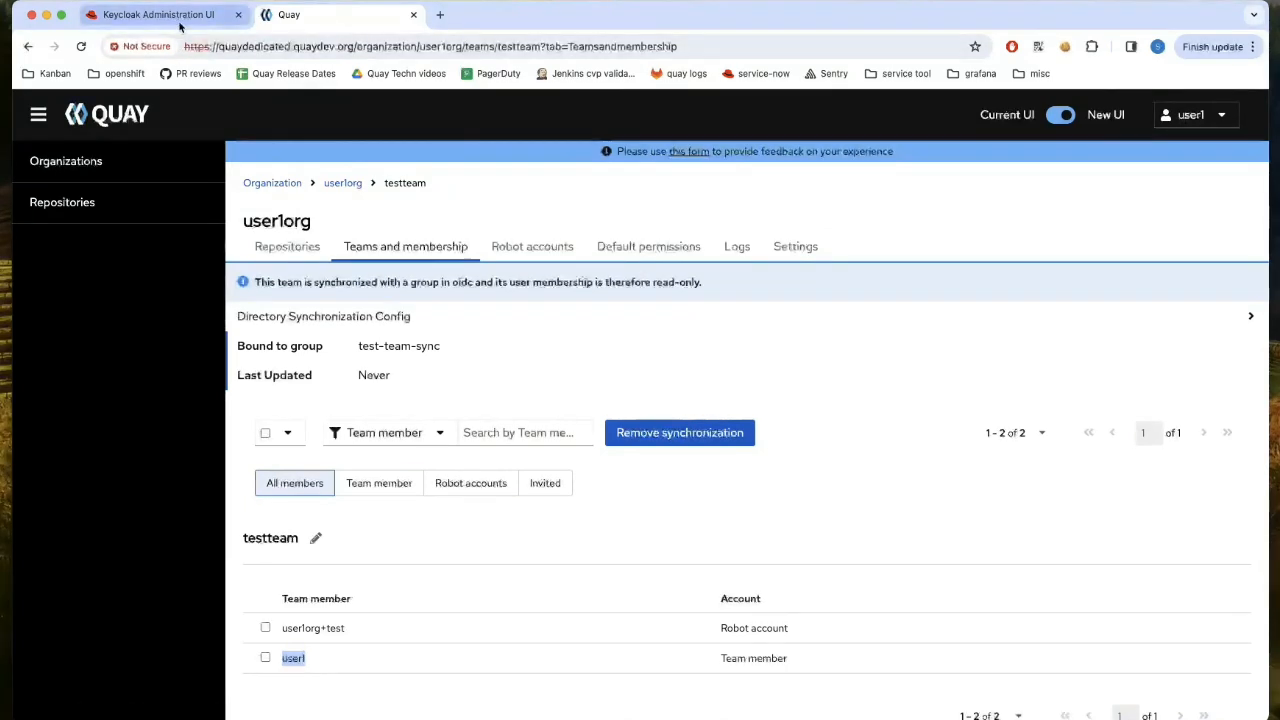
- Sign out of Quay, then view the users holding the test-team-sync realm role in Keycloak
{"action": "left_click", "coordinate": [1190, 115]}
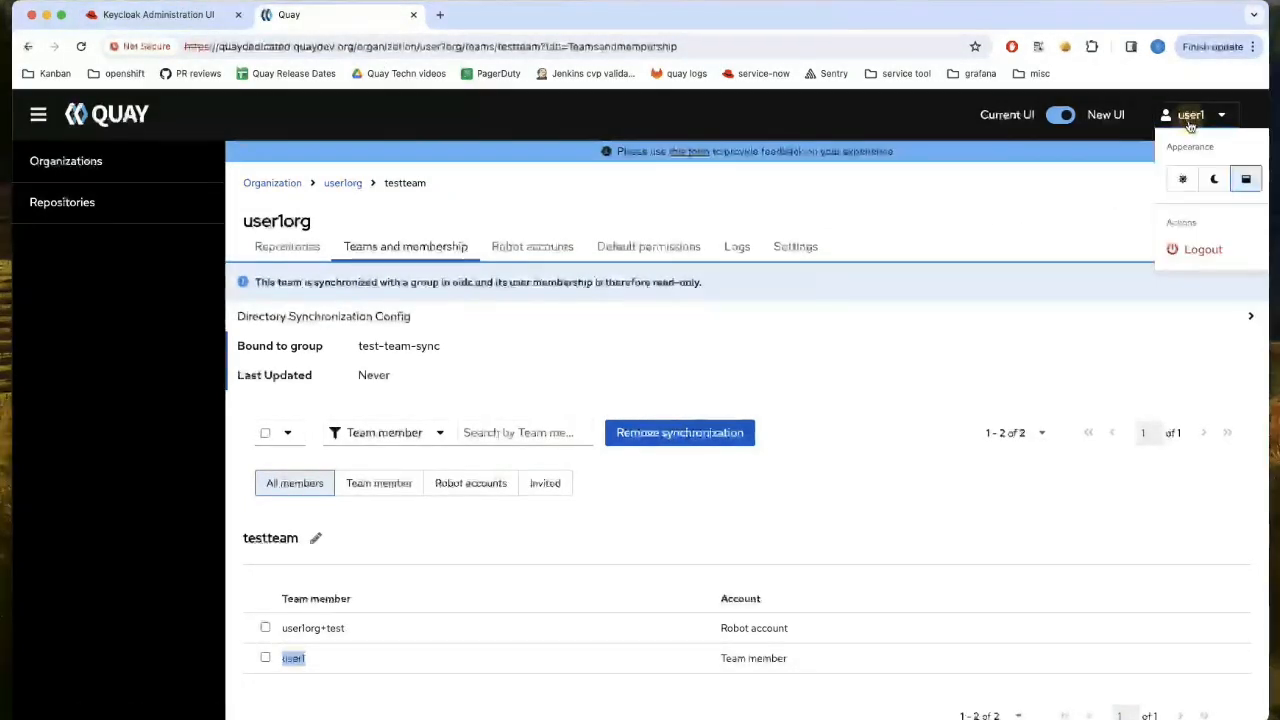
{"action": "left_click", "coordinate": [1200, 247]}
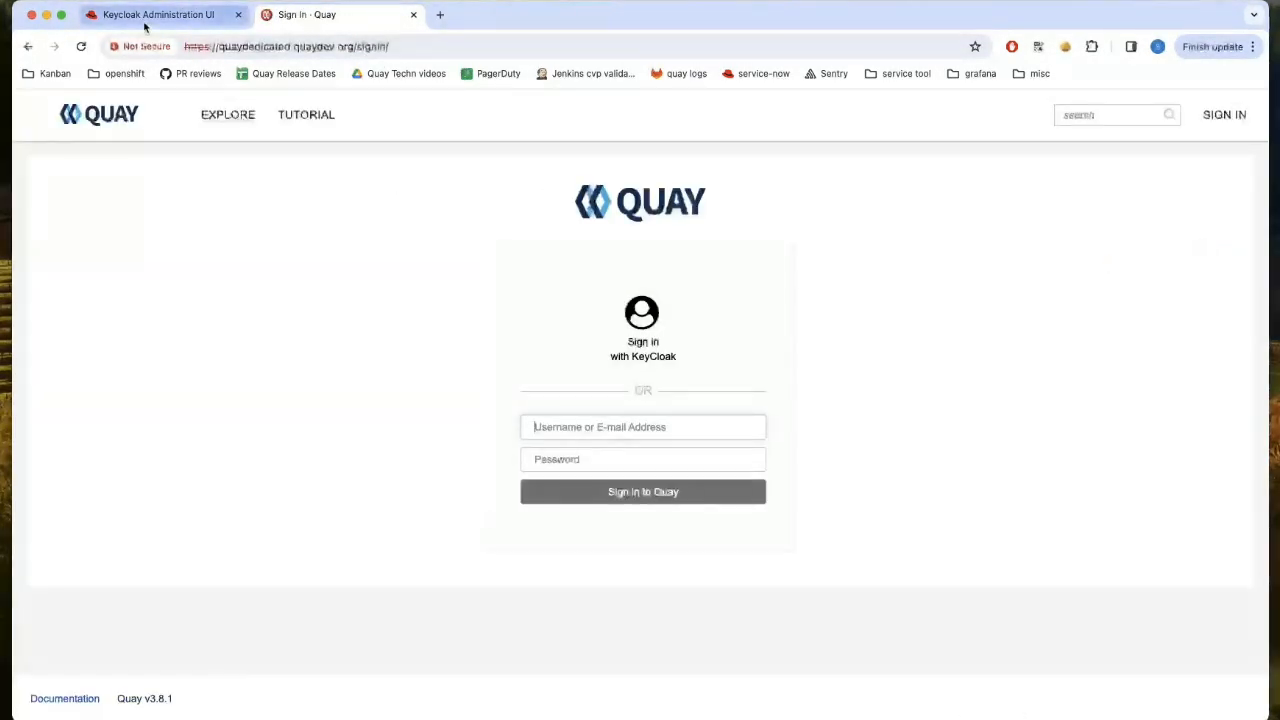
{"action": "left_click", "coordinate": [145, 20]}
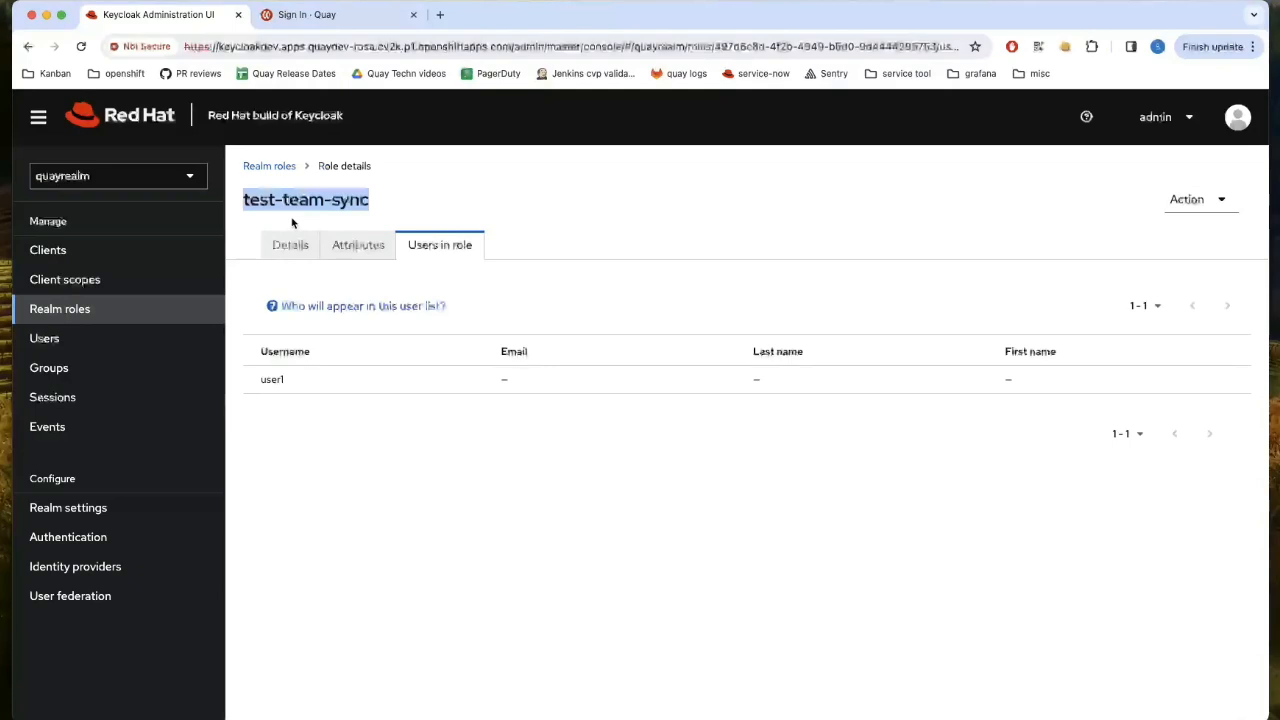
{"action": "left_click", "coordinate": [262, 166]}
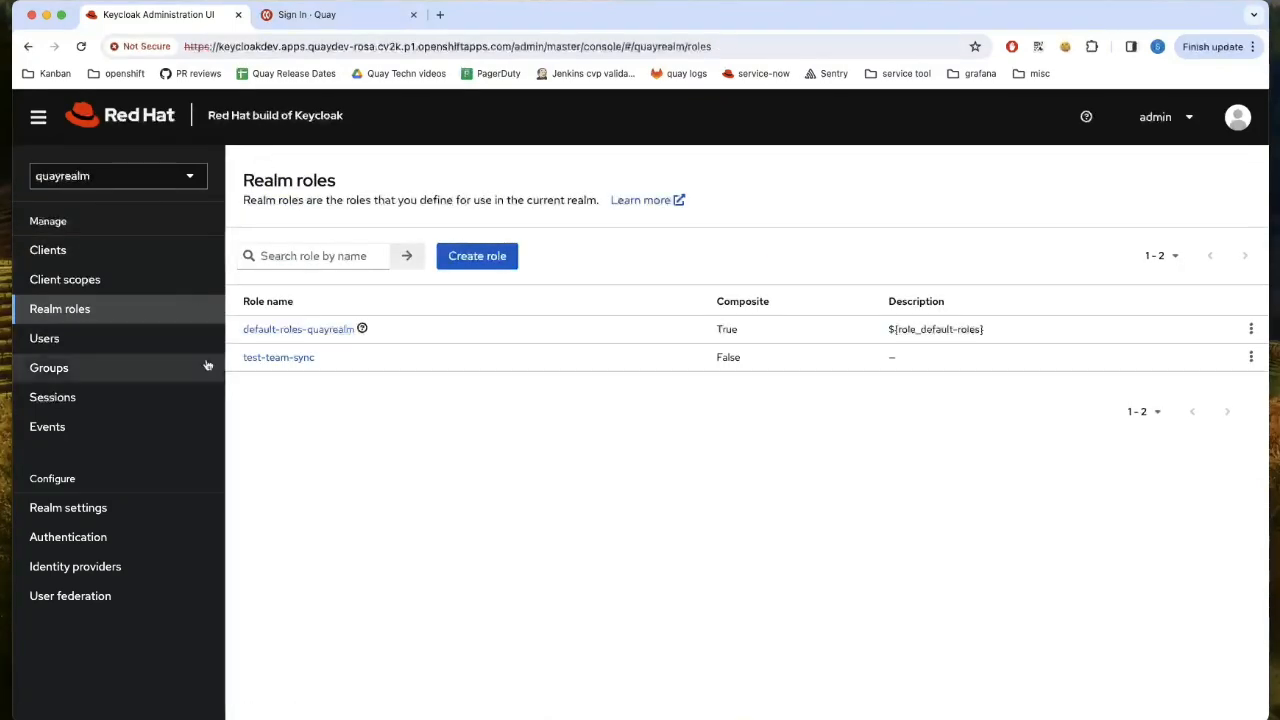
{"action": "left_click", "coordinate": [302, 358]}
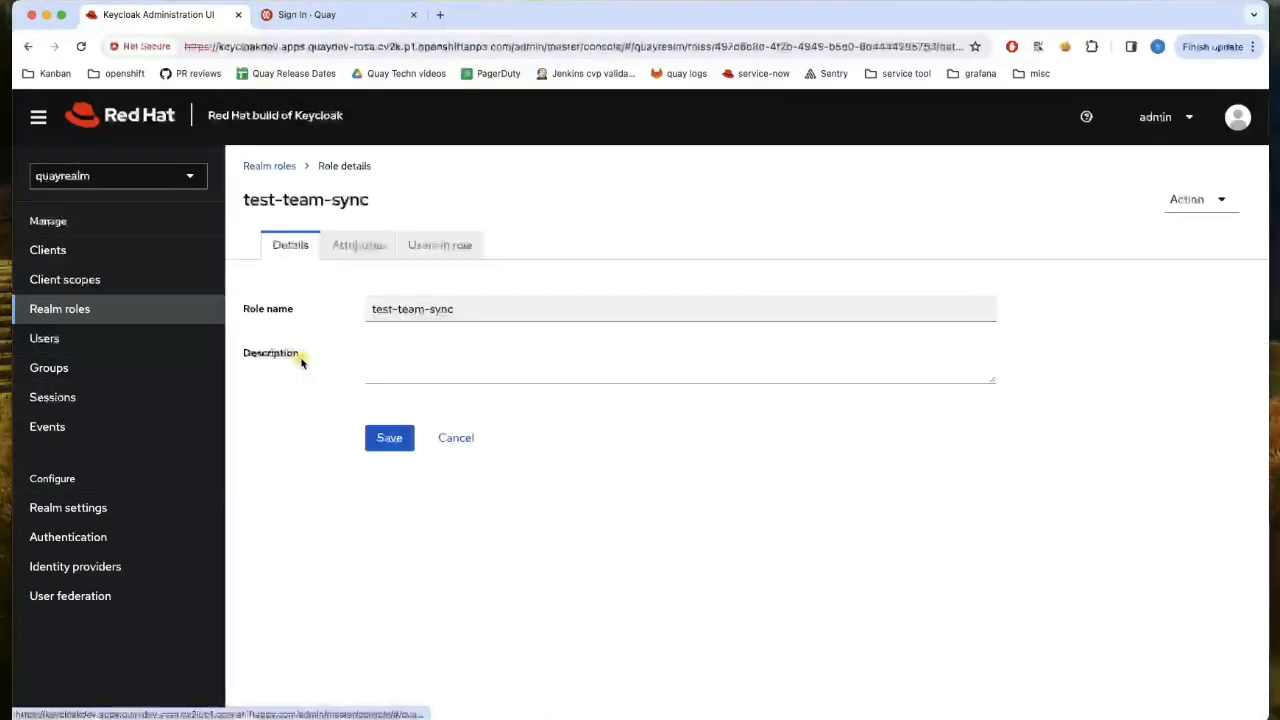
{"action": "left_click", "coordinate": [436, 250]}
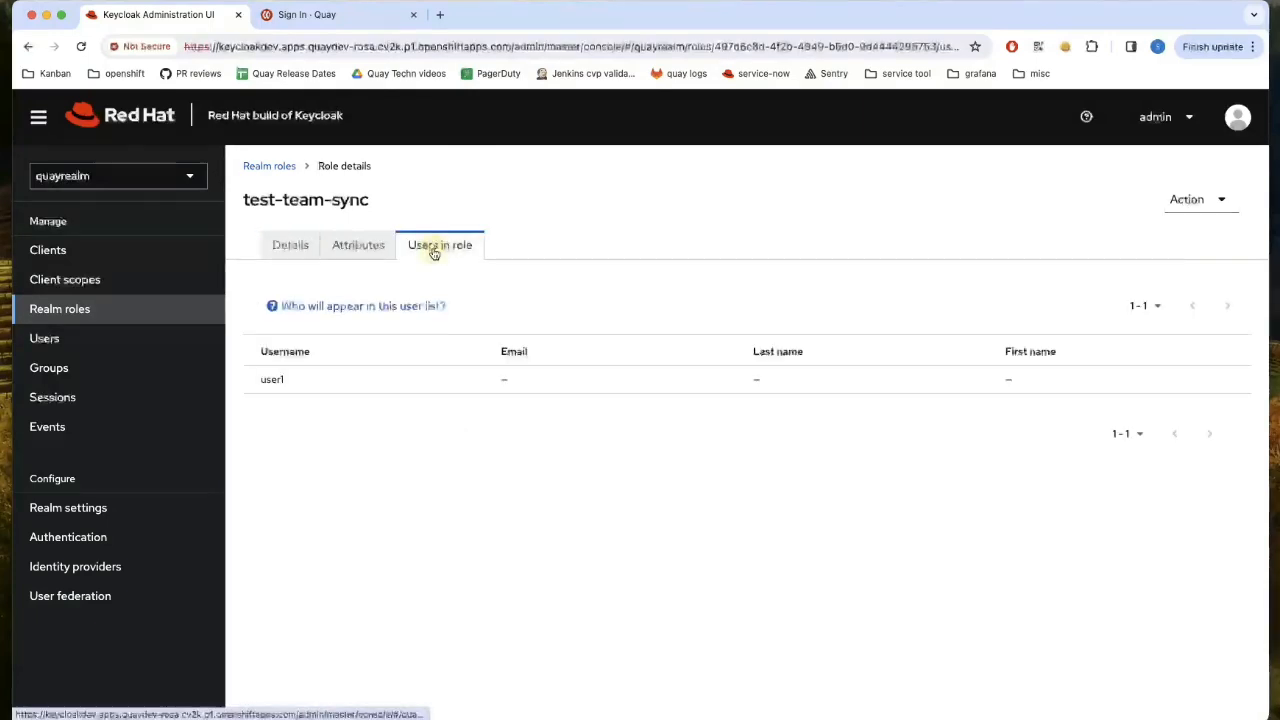
- Unassign test-team-sync from the test user's role mapping, leaving only default-roles-quayrealm
{"action": "left_click", "coordinate": [92, 340]}
{"action": "left_click", "coordinate": [280, 511]}
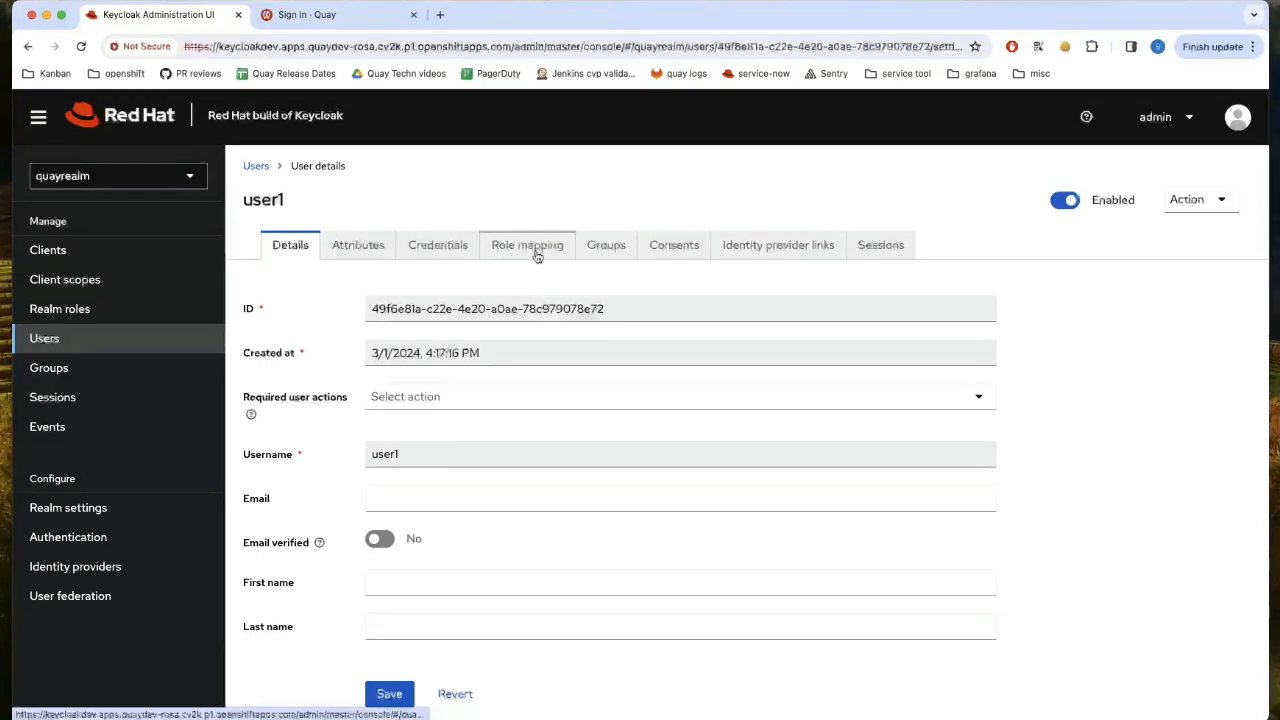
{"action": "left_click", "coordinate": [530, 247]}
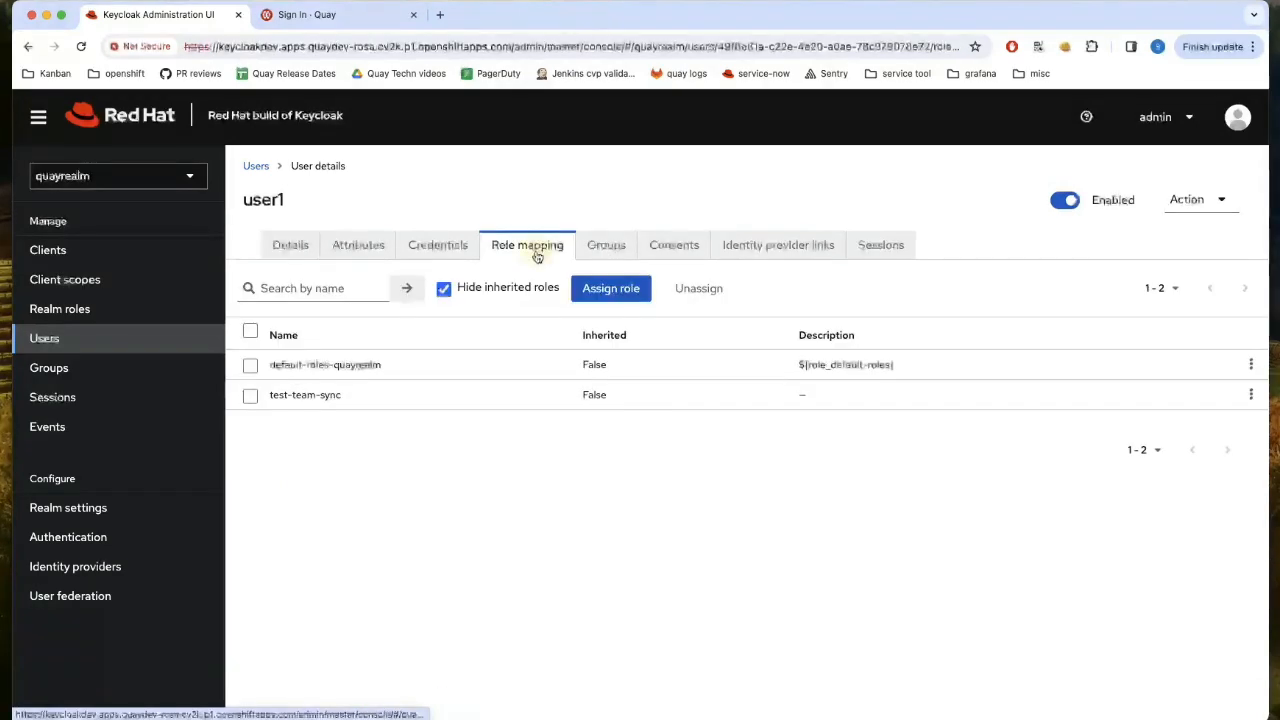
{"action": "left_click", "coordinate": [251, 396]}
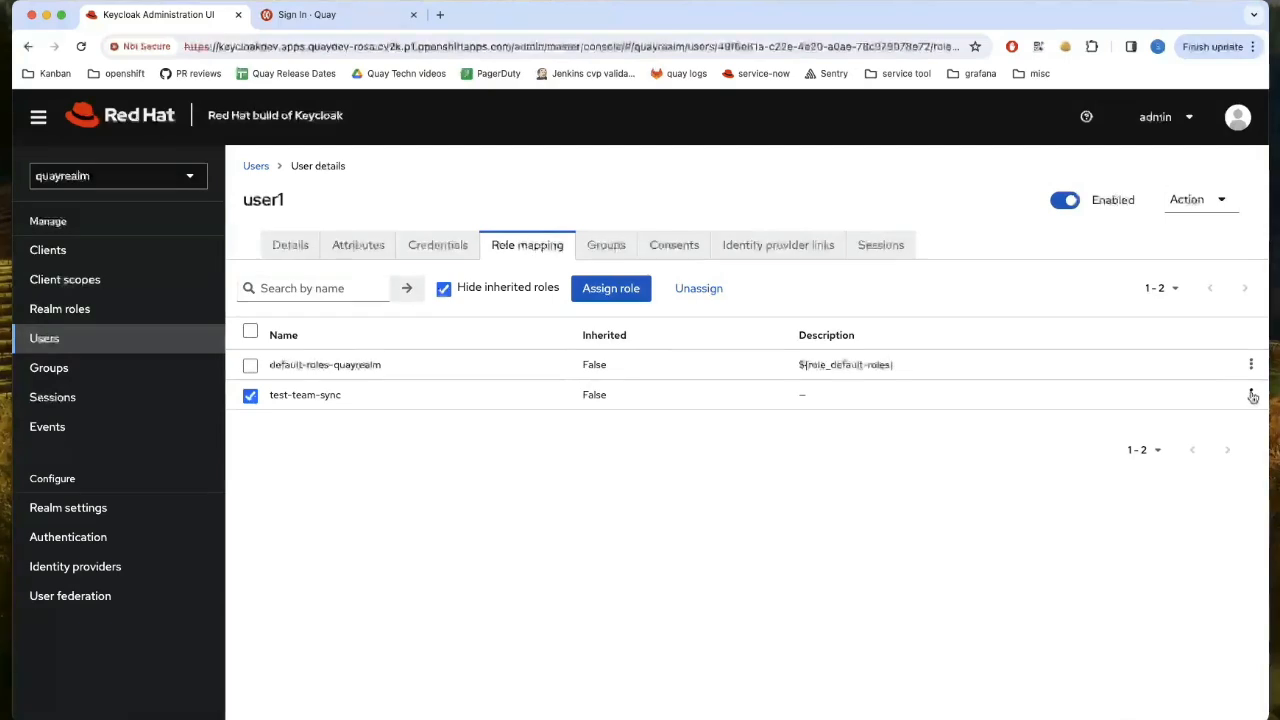
{"action": "left_click", "coordinate": [1231, 431]}
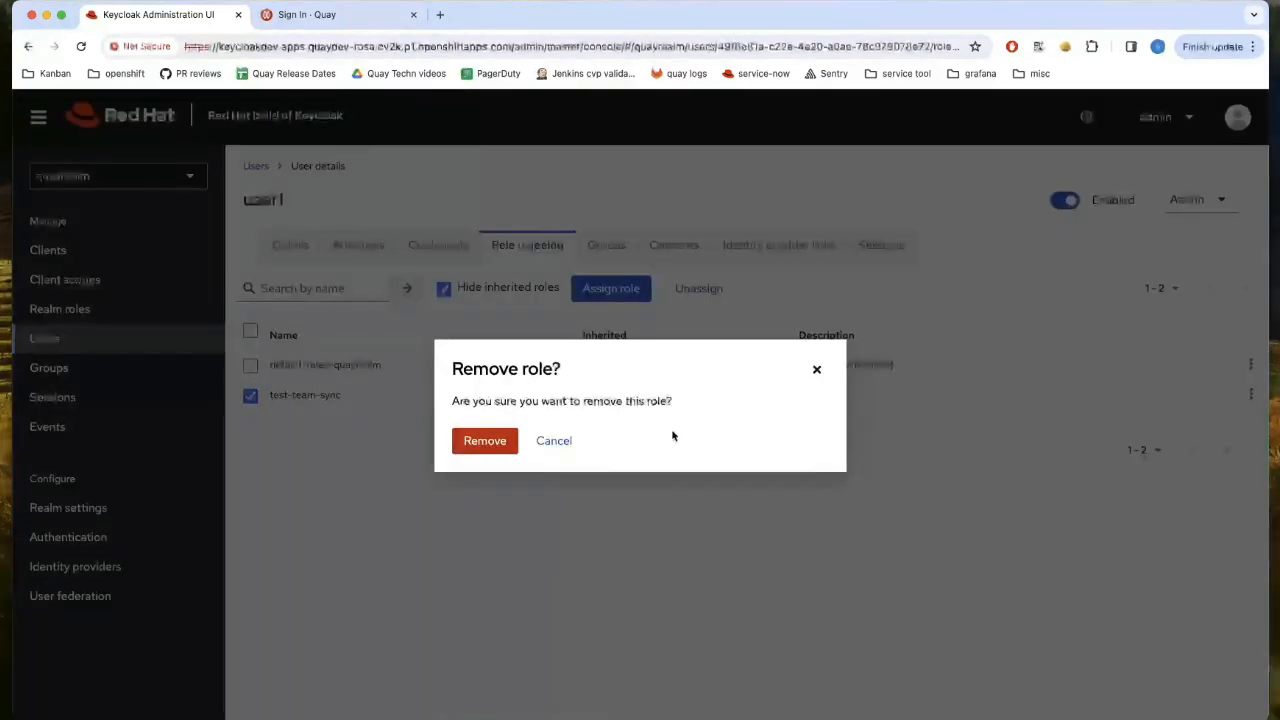
{"action": "left_click", "coordinate": [485, 441]}
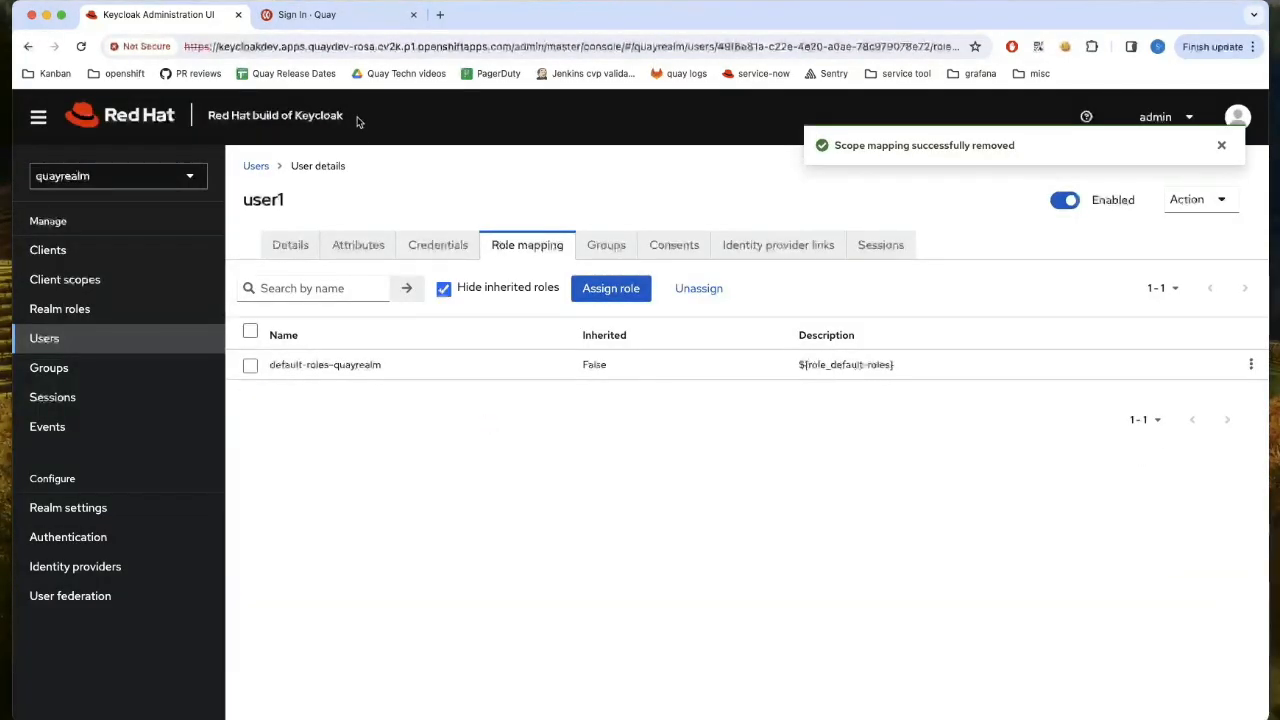
{"action": "left_click", "coordinate": [366, 15]}
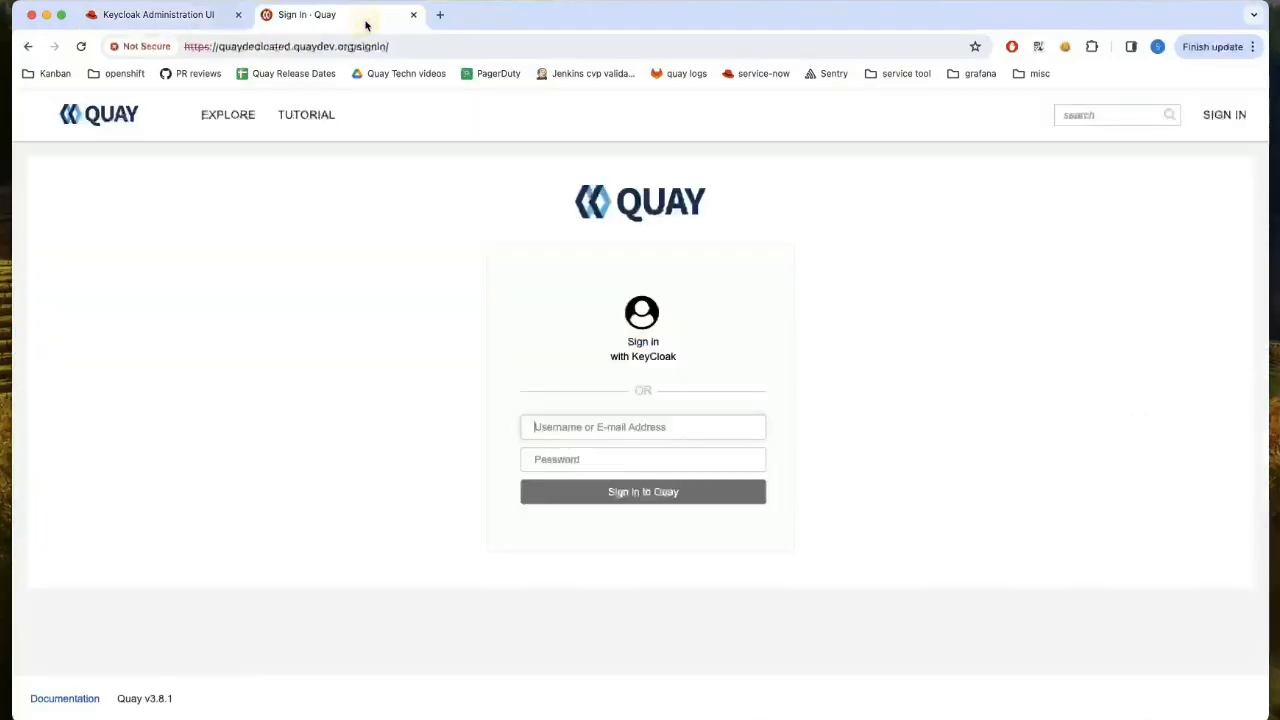
- Sign in with KeyCloak and open user1org's testteam, now listing only robot user1org+test
{"action": "left_click", "coordinate": [648, 357]}
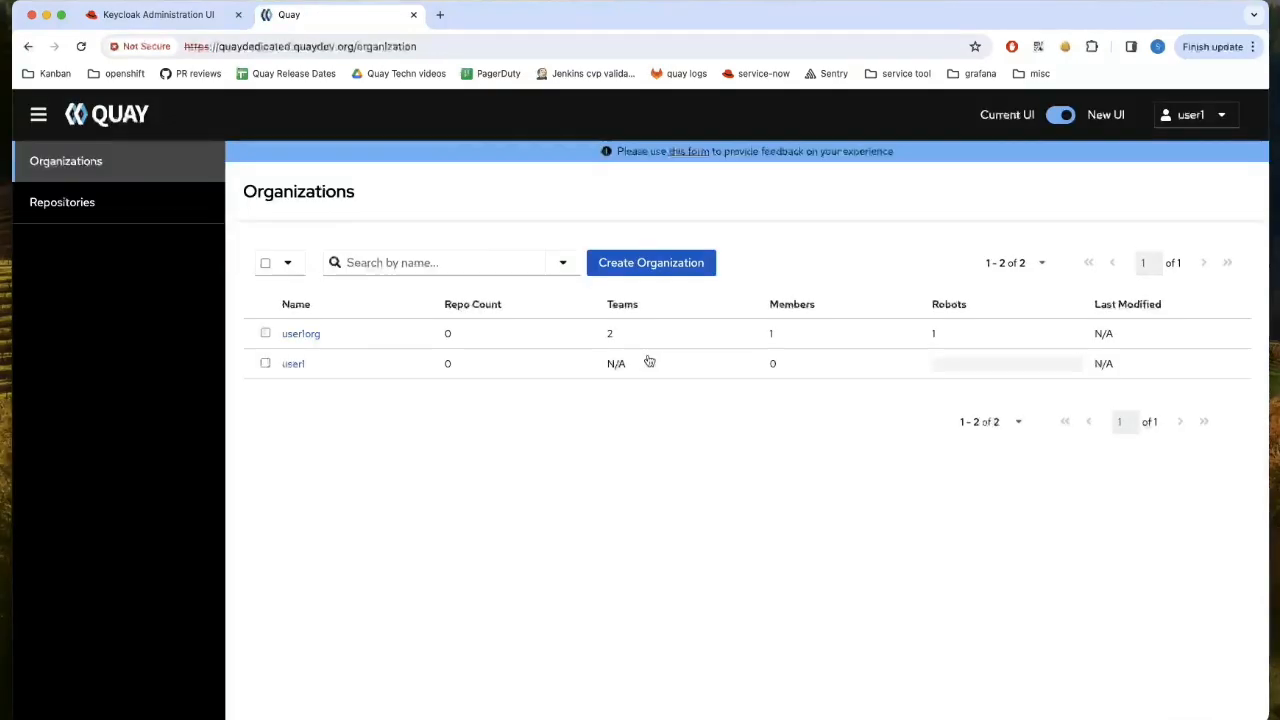
{"action": "left_click", "coordinate": [310, 338]}
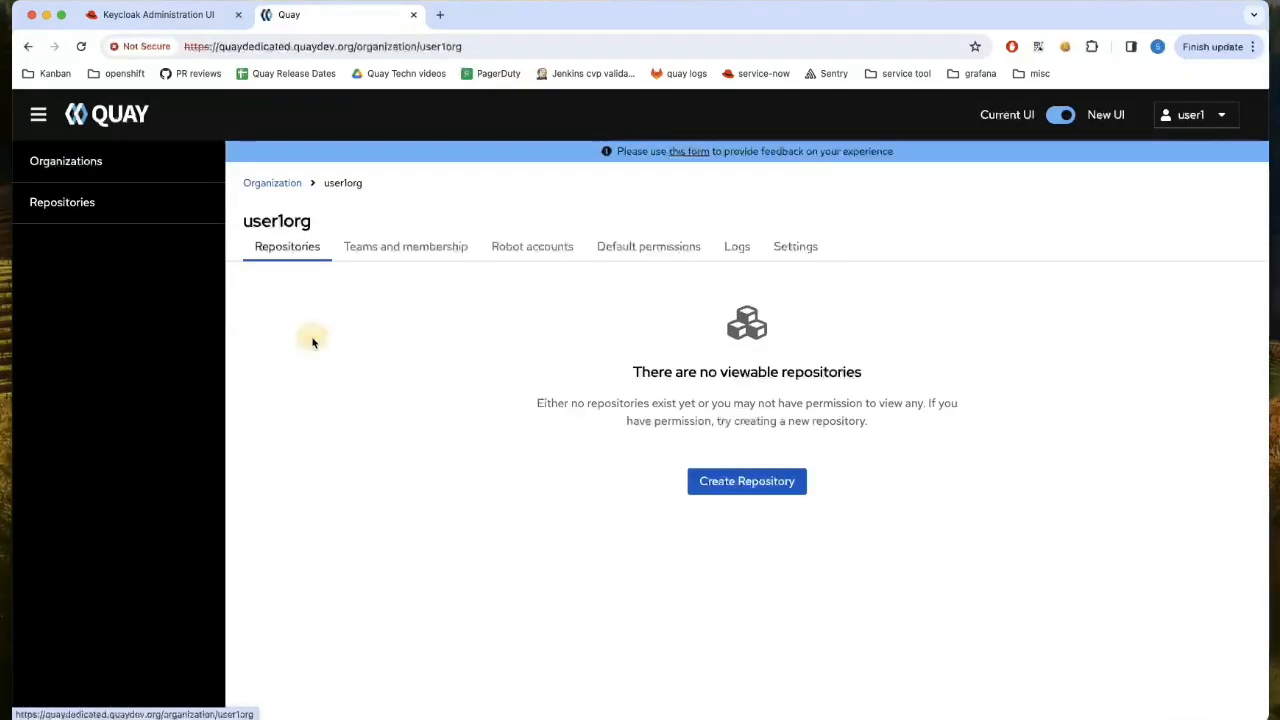
{"action": "left_click", "coordinate": [442, 248]}
{"action": "left_click", "coordinate": [450, 470]}
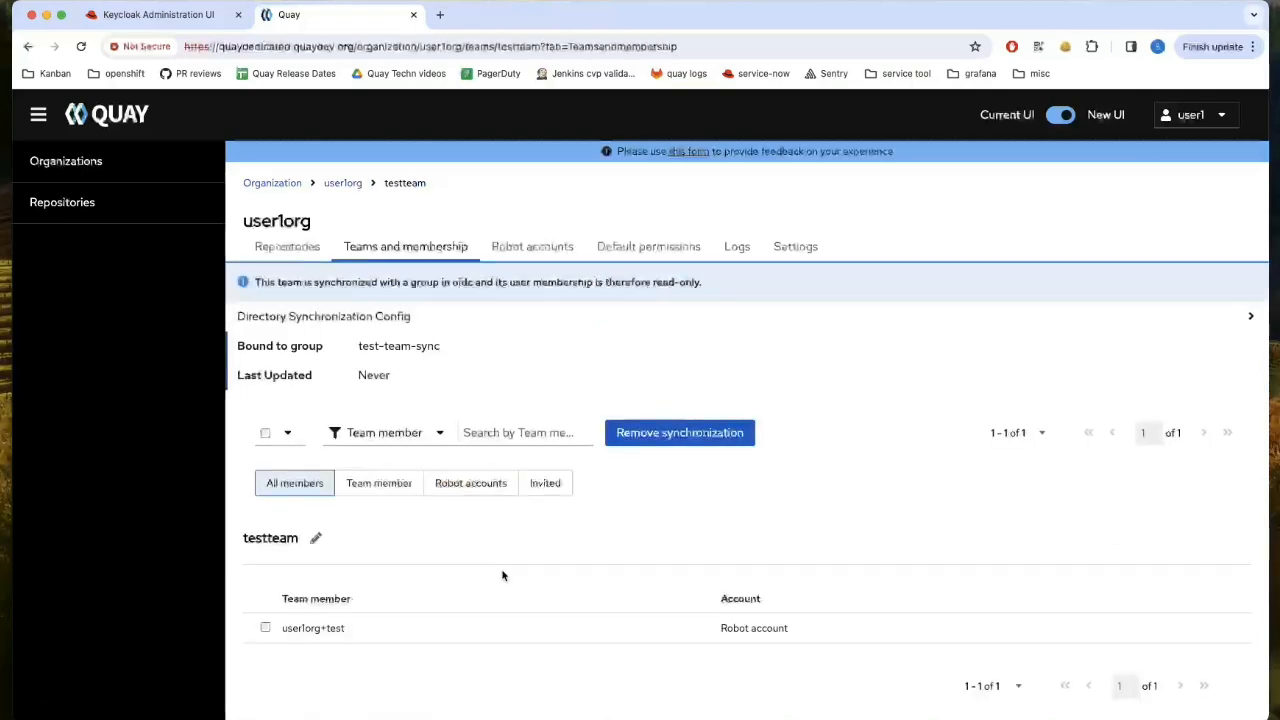